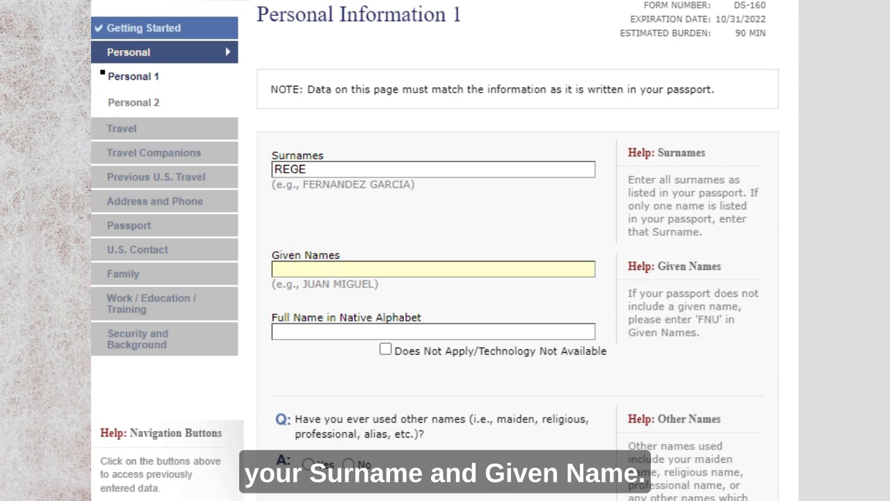
- Enter the applicant's given names and mark the full name in native alphabet as Does Not Apply/Technology Not Available
type("ATISH")
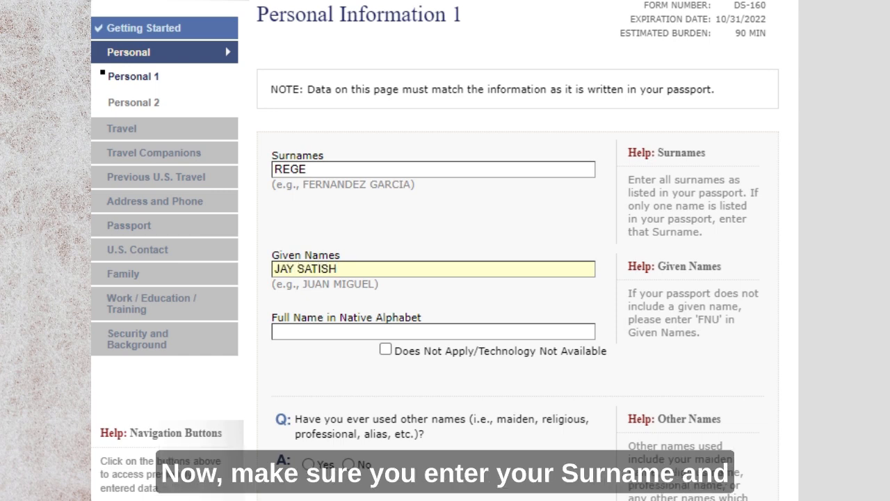
key("Tab")
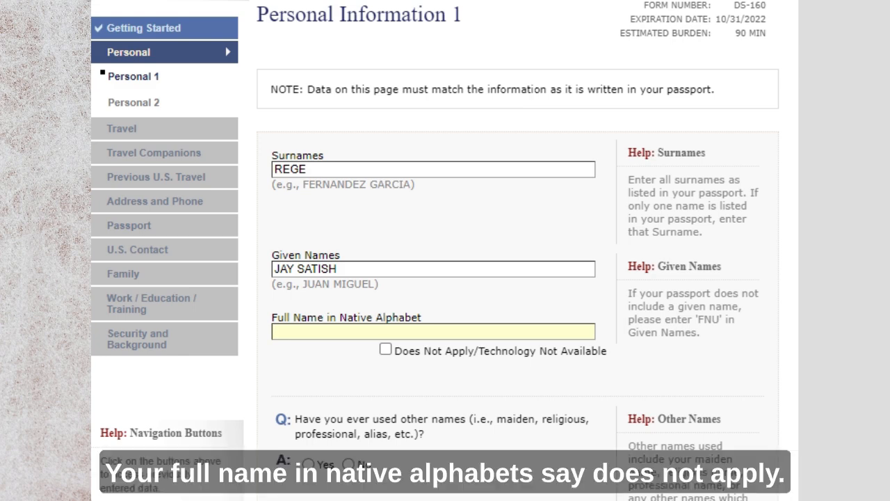
left_click(385, 350)
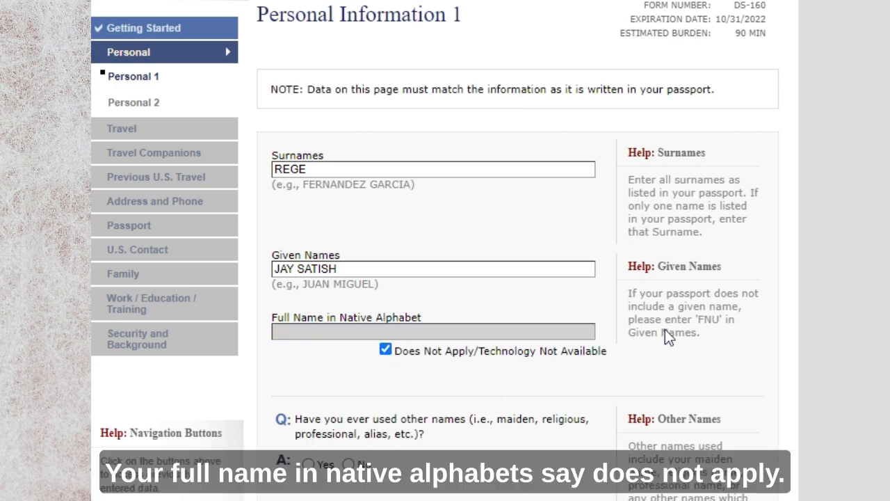
- Answer No to having used other names and No to having a telecode that represents the name
scroll(385, 356, "down", 3)
scroll(348, 139, "down", 2)
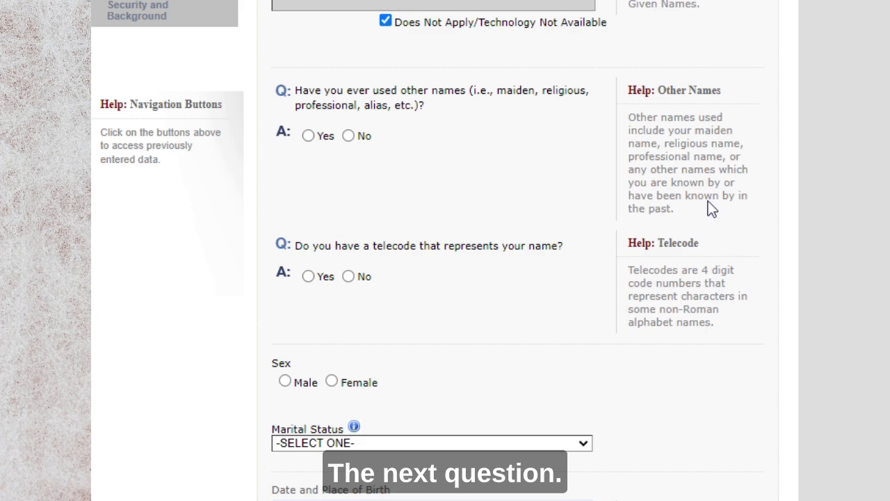
left_click(347, 136)
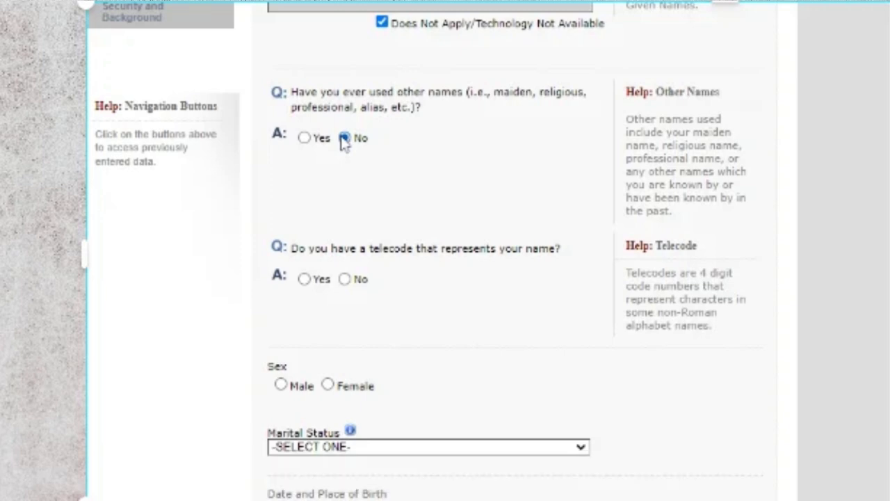
left_click(344, 278)
- Set the sex to Male and continue to the Personal 2 page
scroll(424, 271, "down", 2)
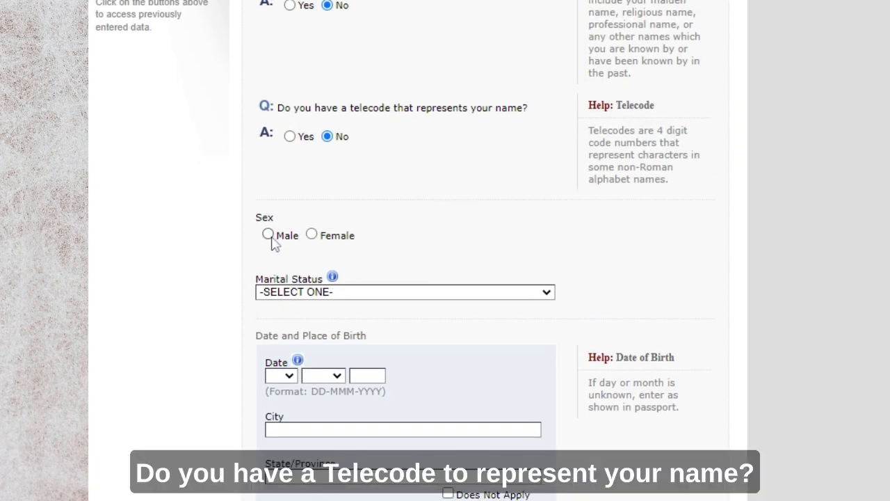
left_click(270, 235)
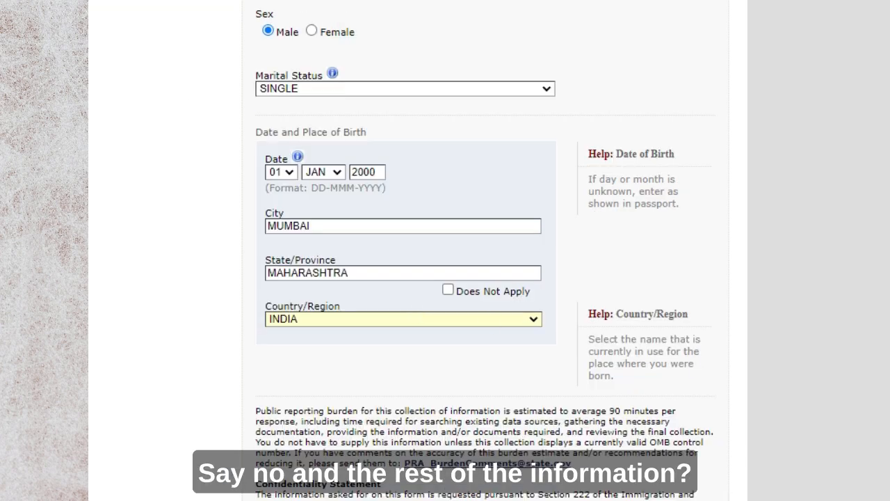
scroll(417, 250, "down", 3)
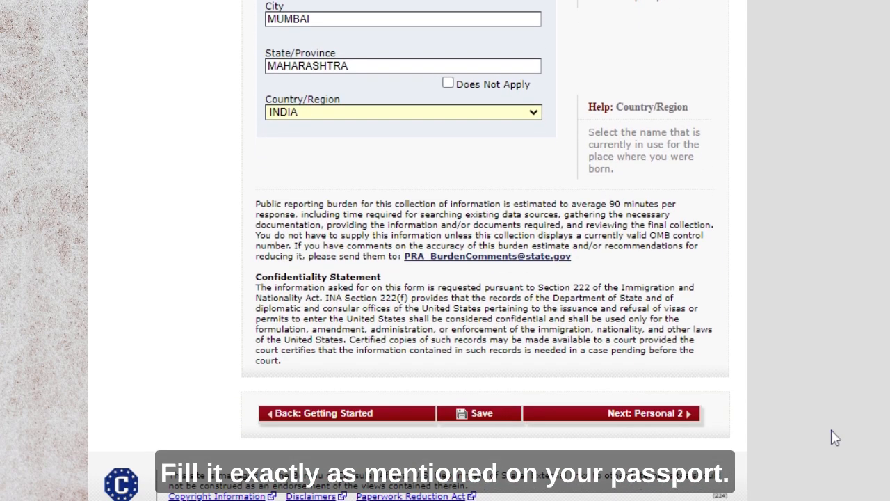
left_click(650, 414)
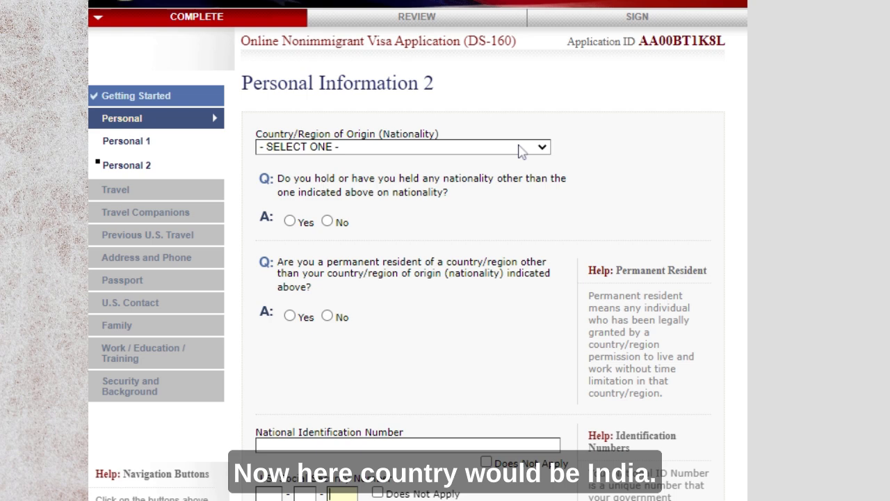
- Answer No to other nationality and other permanent residence, and mark the national ID, Social Security and taxpayer ID numbers as Does Not Apply
left_click(328, 222)
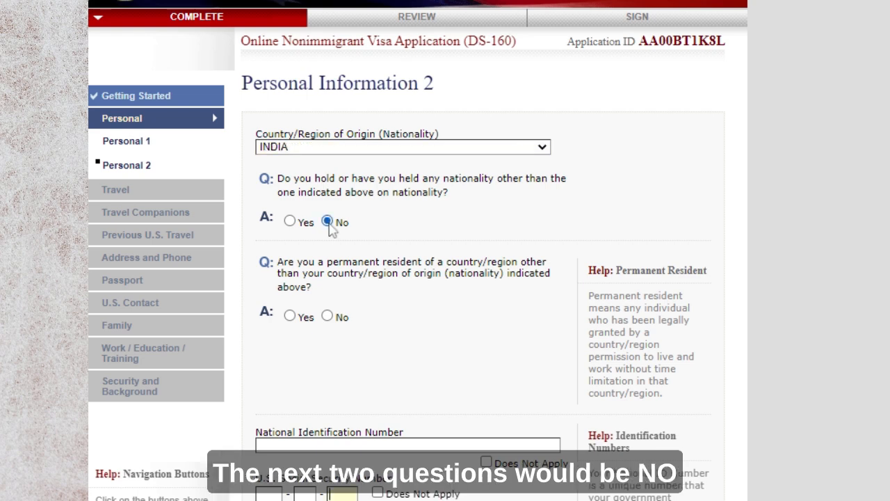
left_click(329, 316)
left_click(343, 494)
scroll(343, 495, "down", 3)
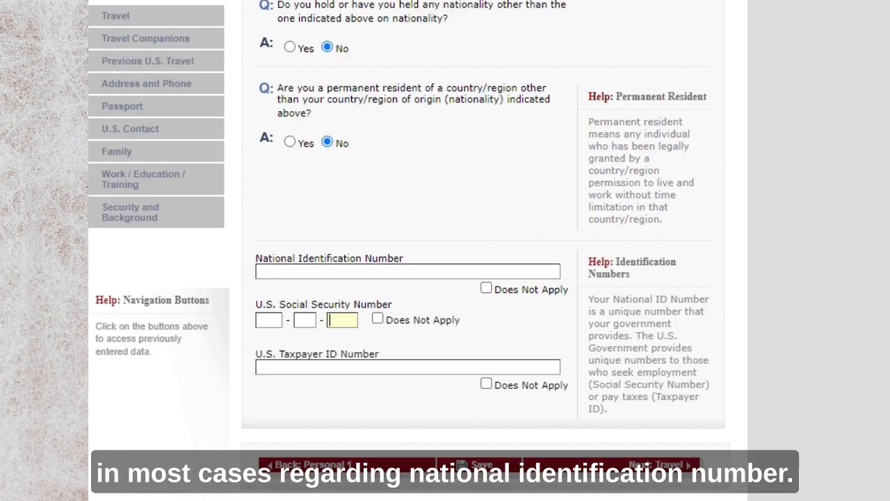
left_click(487, 249)
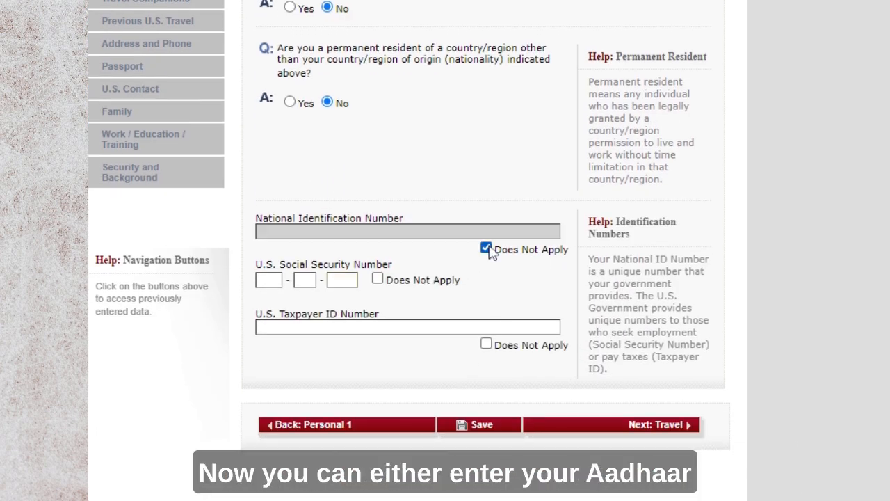
left_click(377, 278)
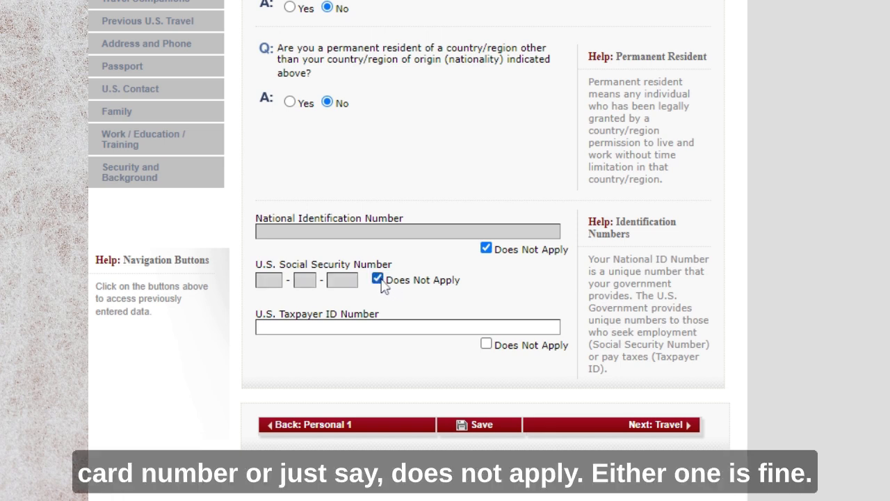
left_click(486, 344)
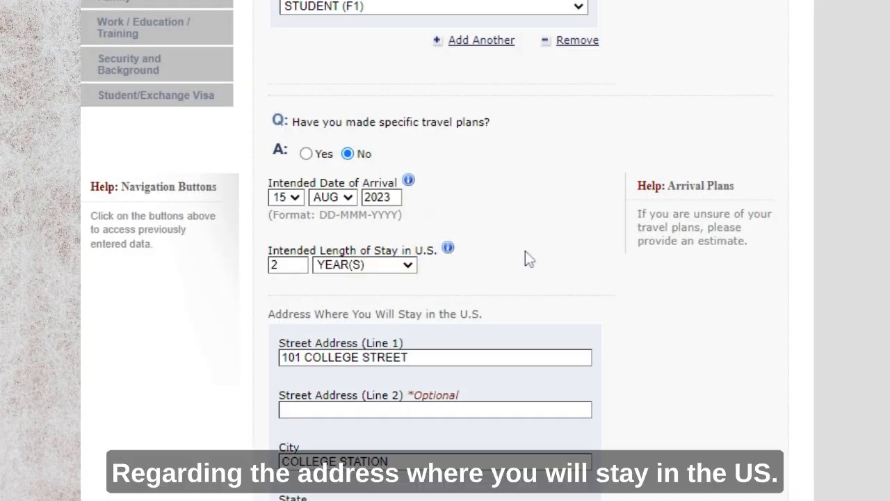
- Review the intended U.S. stay address and the details of the person paying for the trip
scroll(445, 250, "down", 3)
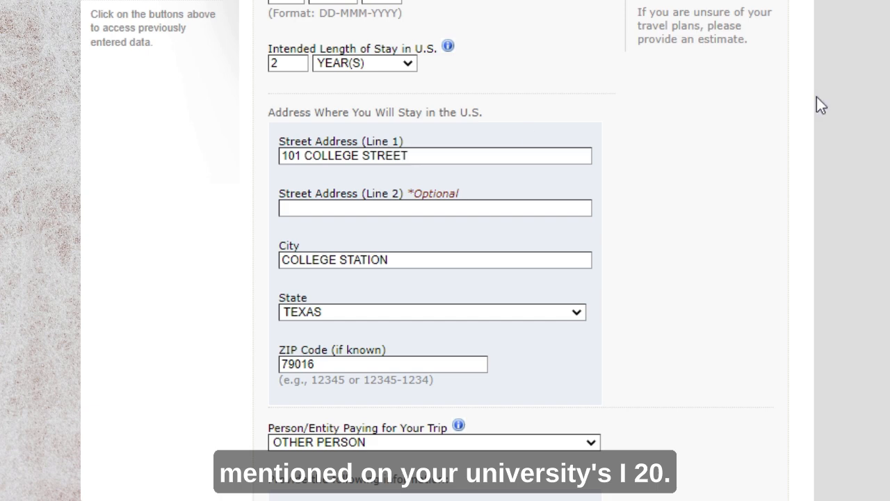
scroll(734, 104, "down", 2)
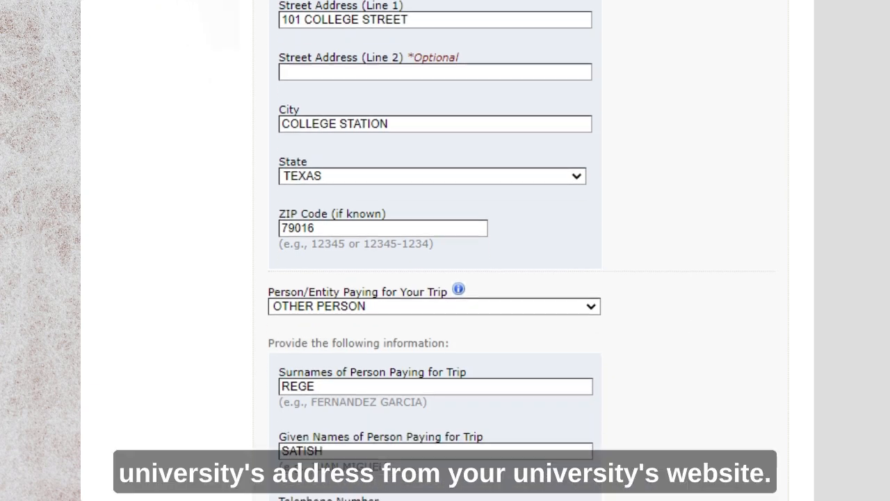
scroll(435, 245, "down", 2)
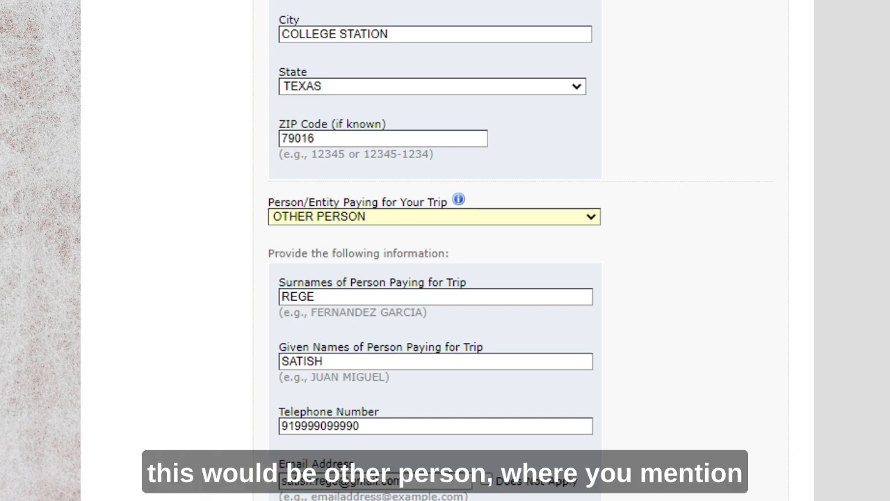
left_click(633, 249)
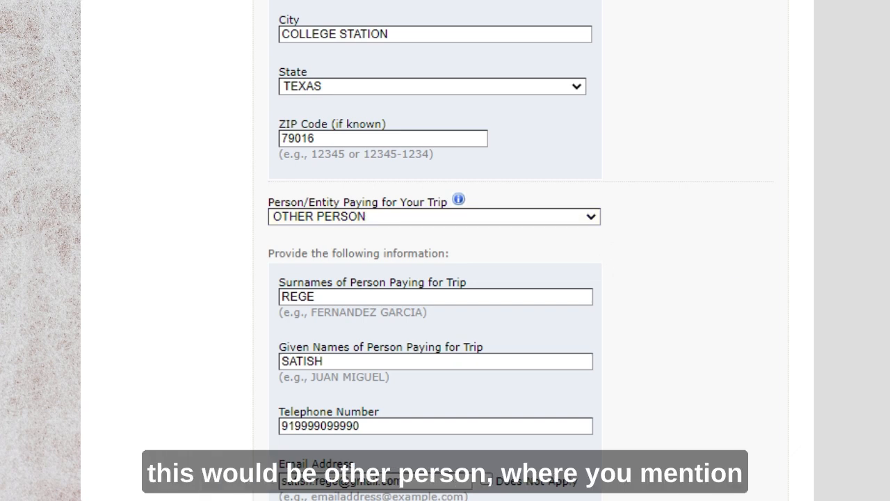
scroll(434, 278, "down", 3)
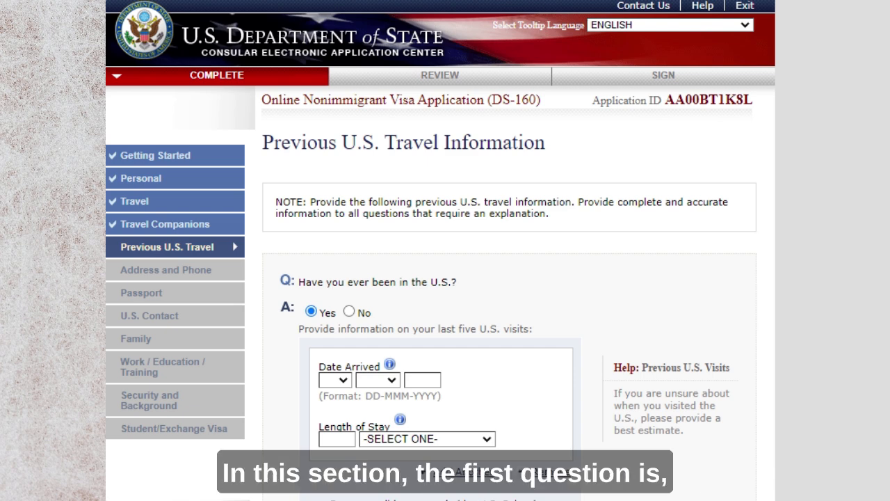
- Answer No to the question about ever having been in the U.S. under Previous U.S. Travel
scroll(509, 279, "down", 2)
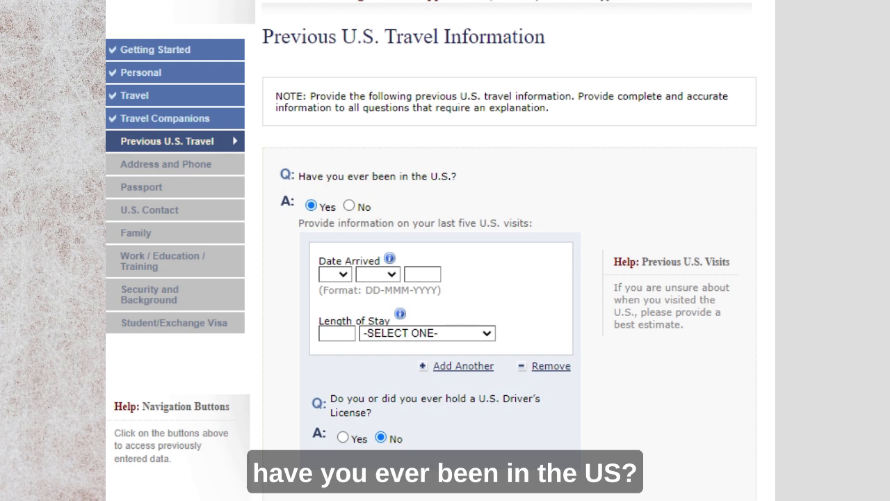
scroll(441, 251, "down", 1)
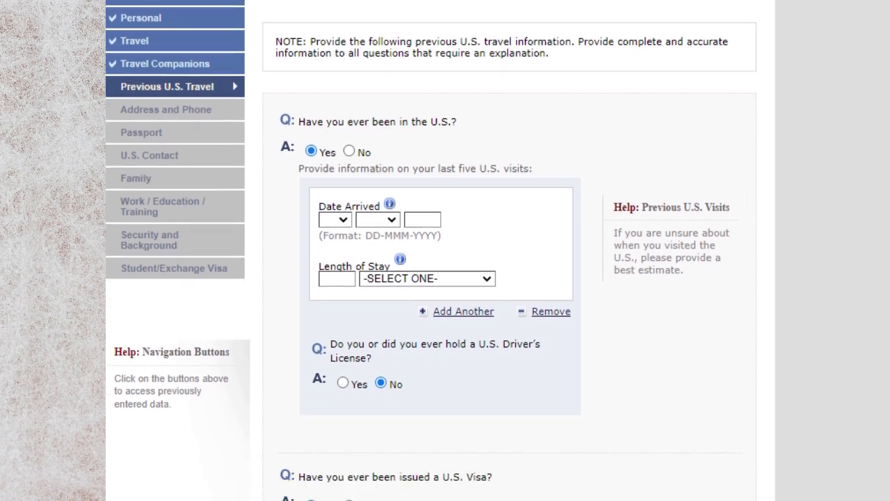
scroll(441, 251, "down", 1)
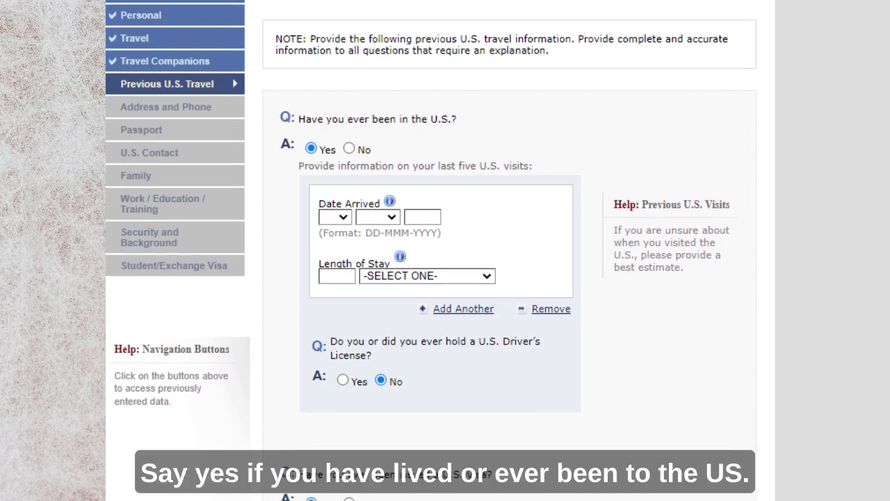
scroll(441, 250, "down", 2)
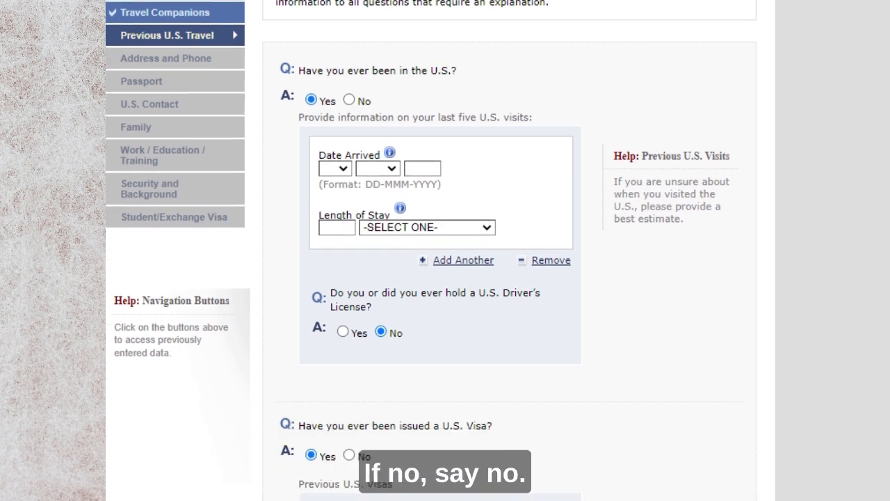
scroll(441, 251, "down", 1)
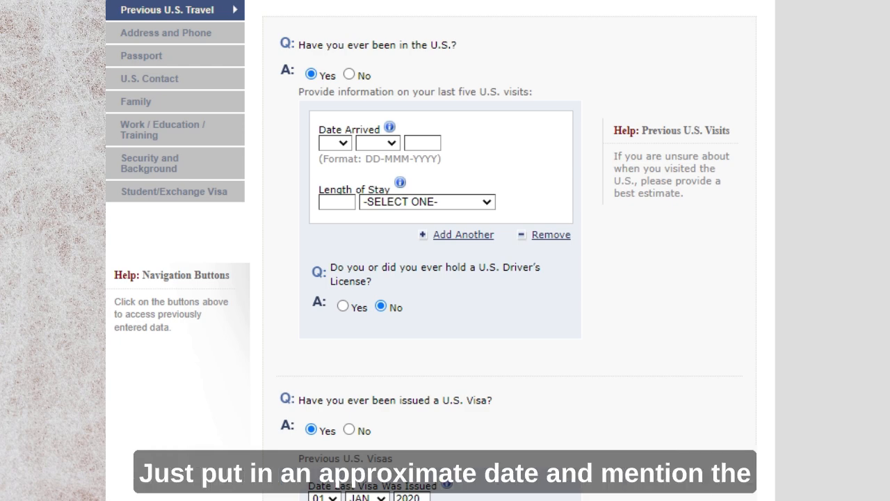
left_click(349, 75)
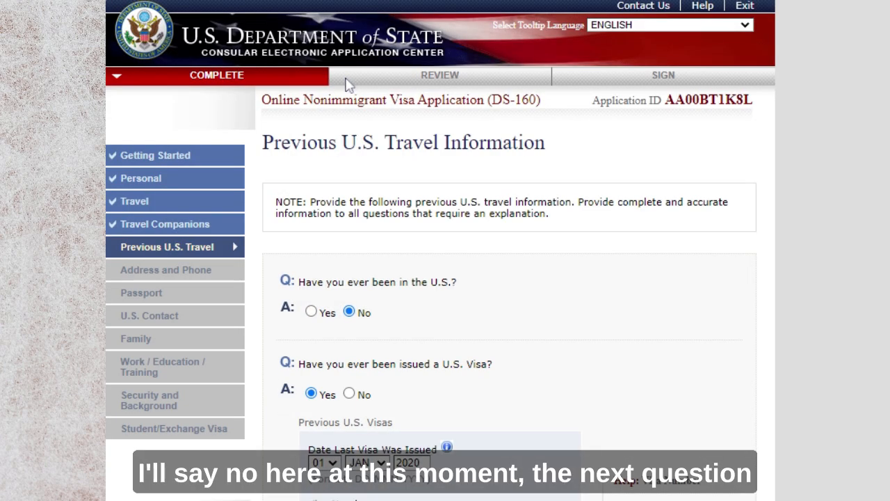
- Answer No to the question about having been ten-printed in the previous U.S. visas section
scroll(445, 278, "down", 4)
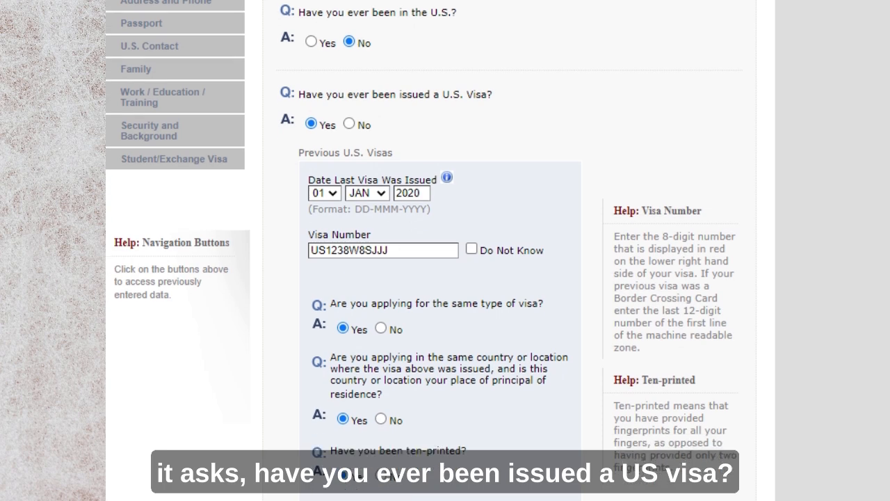
scroll(446, 279, "down", 1)
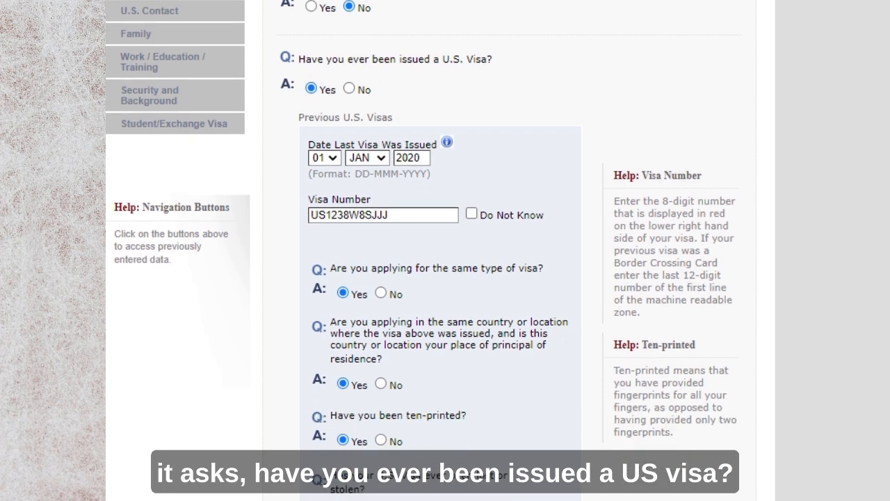
scroll(445, 278, "down", 1)
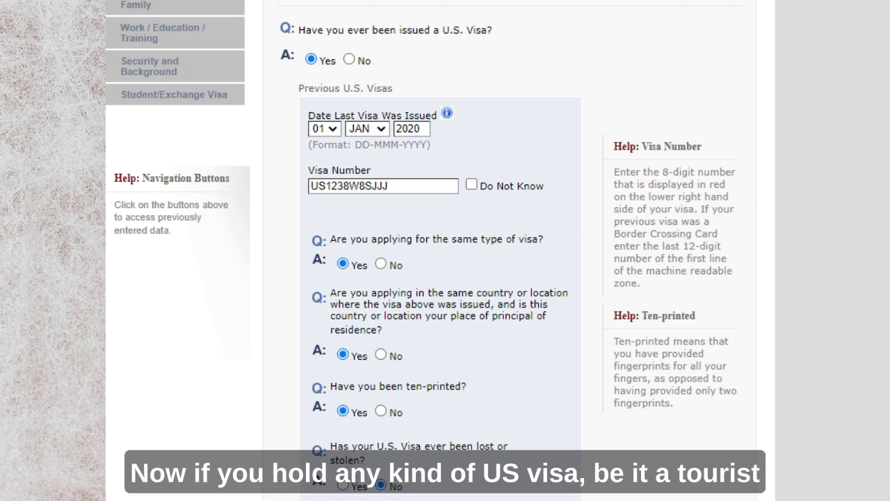
scroll(445, 279, "down", 1)
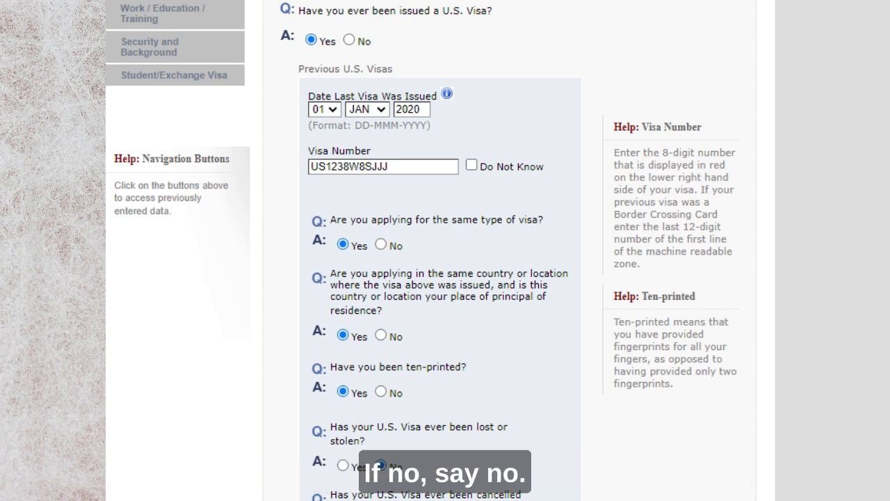
scroll(445, 278, "down", 1)
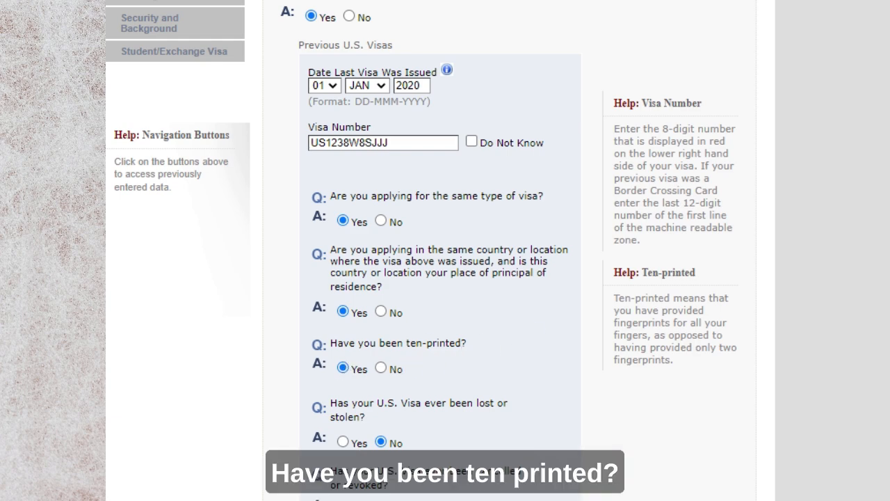
scroll(445, 250, "down", 2)
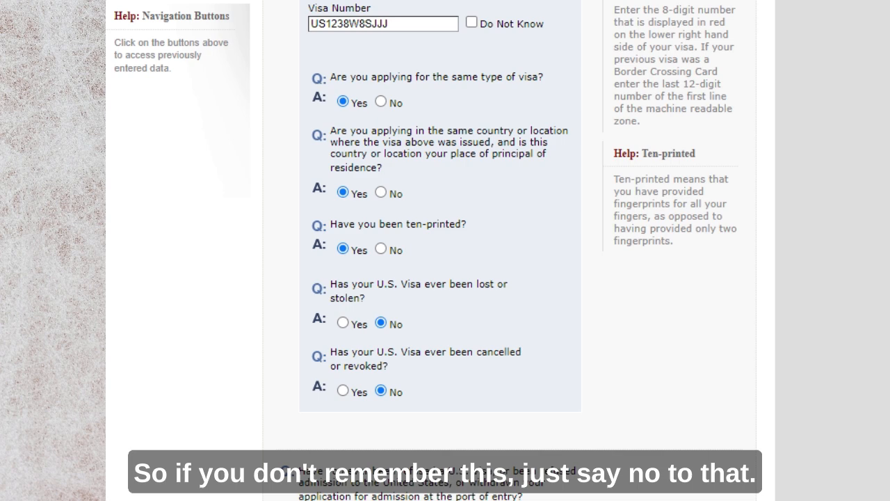
left_click(381, 249)
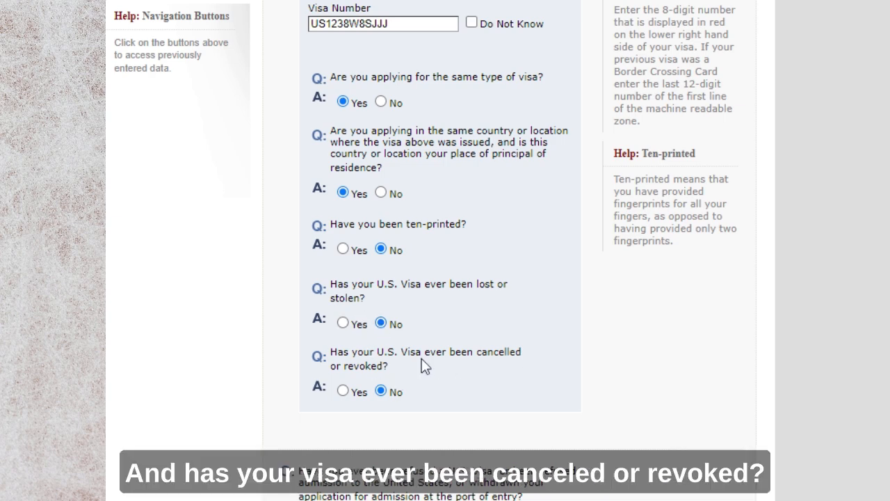
- Review the previous U.S. visa questions about loss, cancellation or revocation, and the visa refusal question with its explanation
scroll(445, 250, "down", 3)
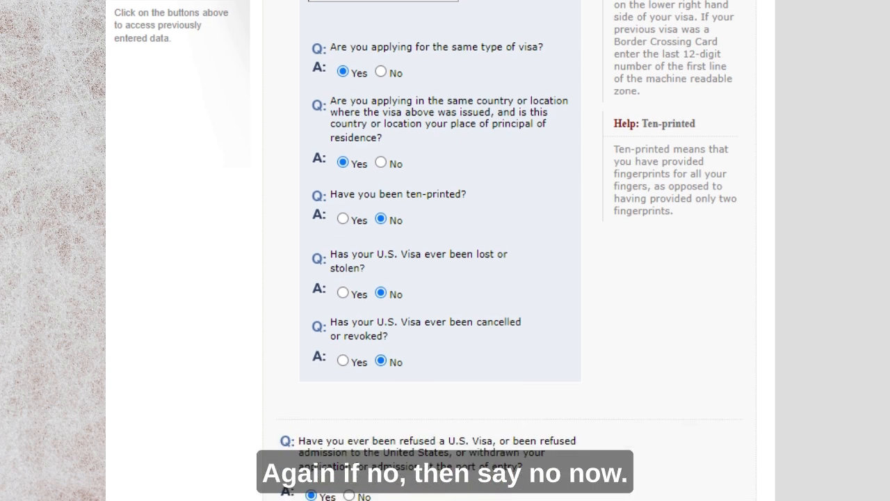
scroll(445, 250, "up", 1)
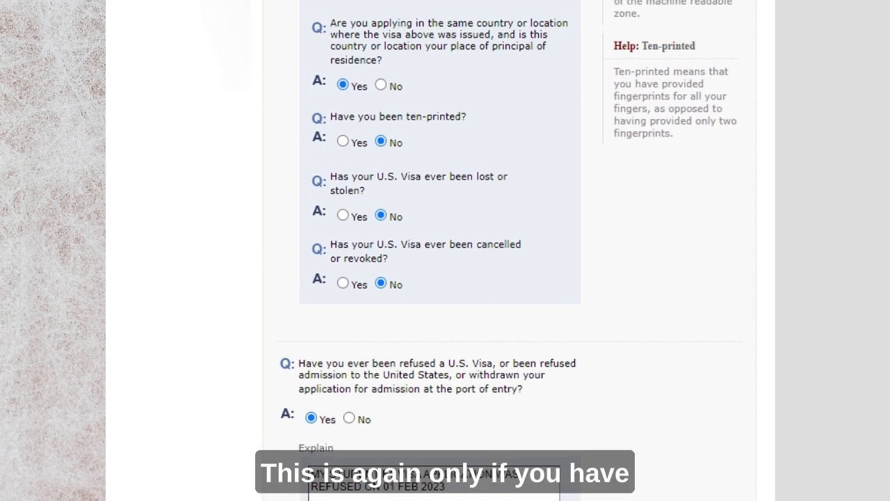
scroll(445, 250, "down", 2)
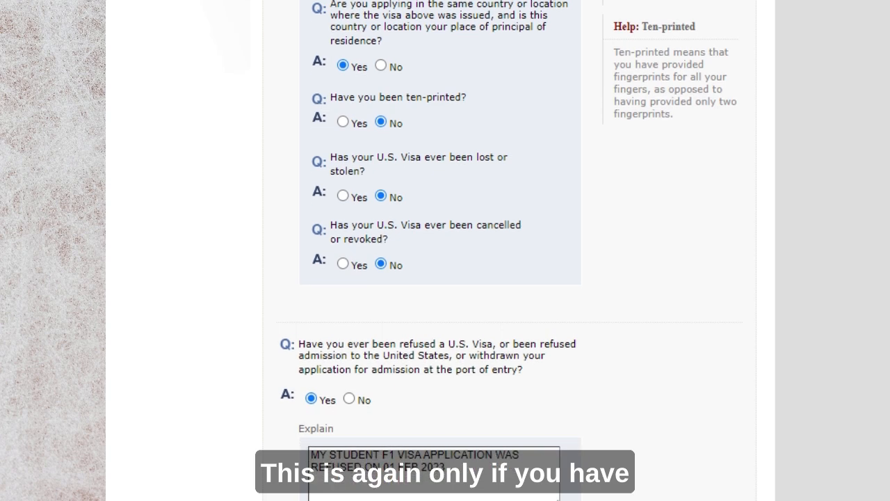
scroll(690, 273, "down", 3)
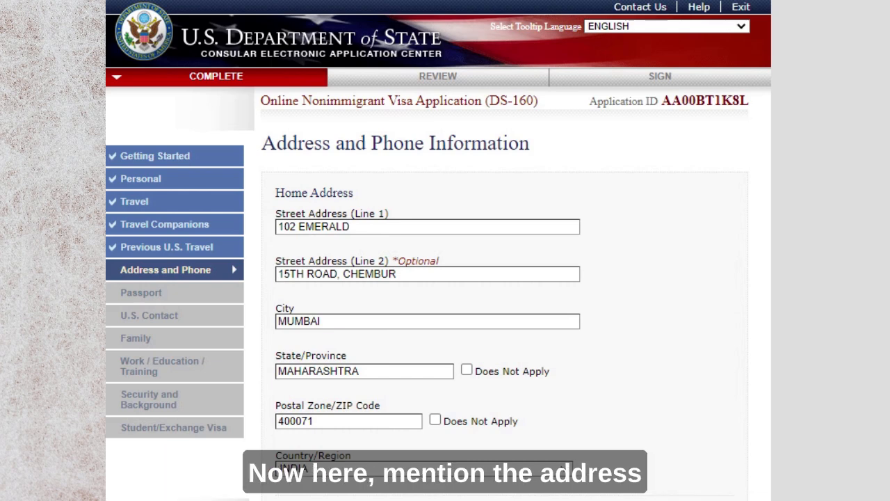
- Review the home address, mailing address, phone number and email address entries on the Address and Phone Information page
scroll(438, 278, "down", 2)
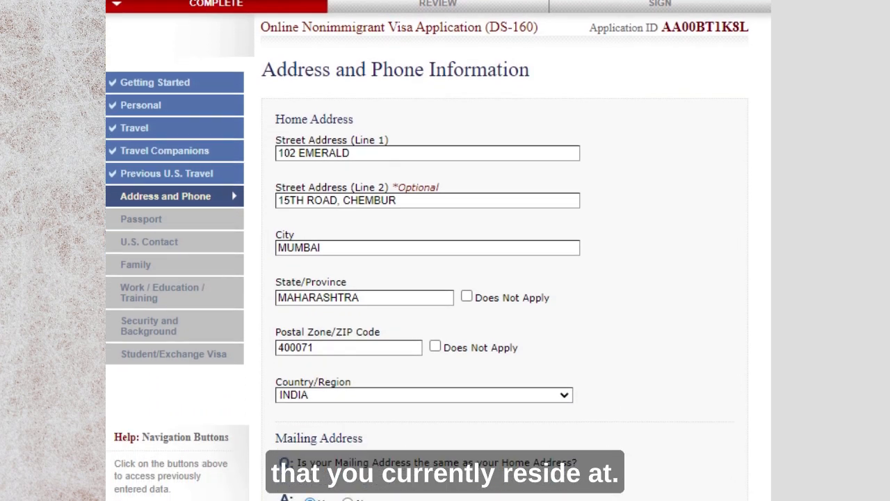
scroll(439, 278, "down", 1)
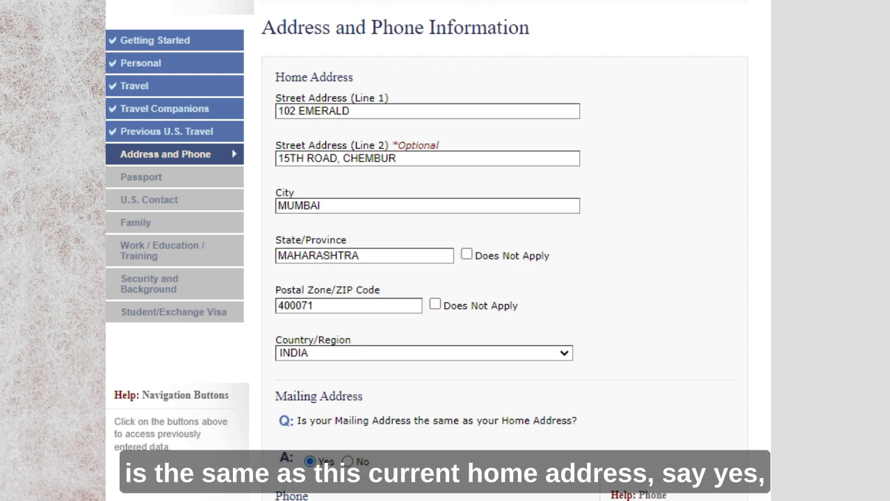
scroll(427, 253, "down", 5)
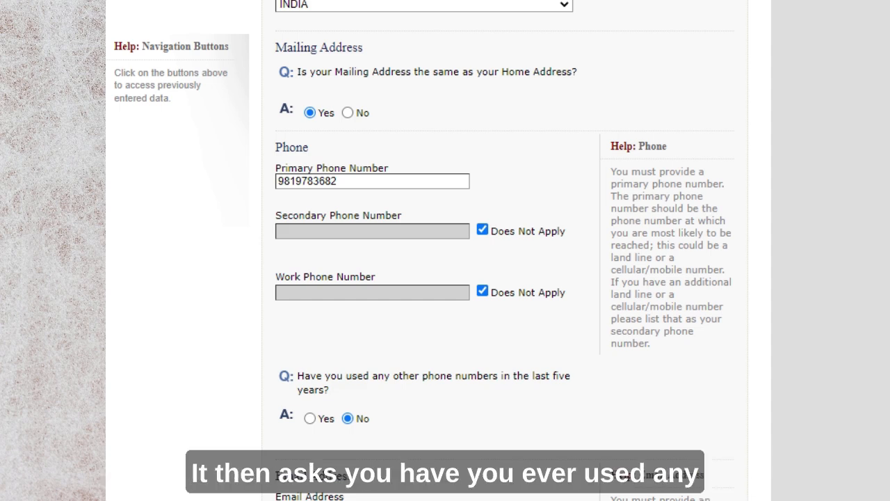
scroll(445, 250, "down", 3)
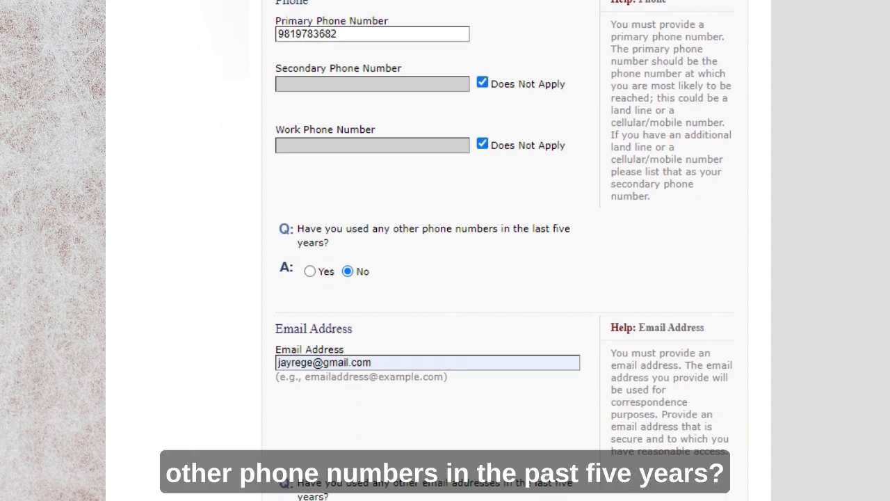
scroll(504, 250, "down", 1)
scroll(505, 251, "down", 3)
scroll(504, 250, "down", 1)
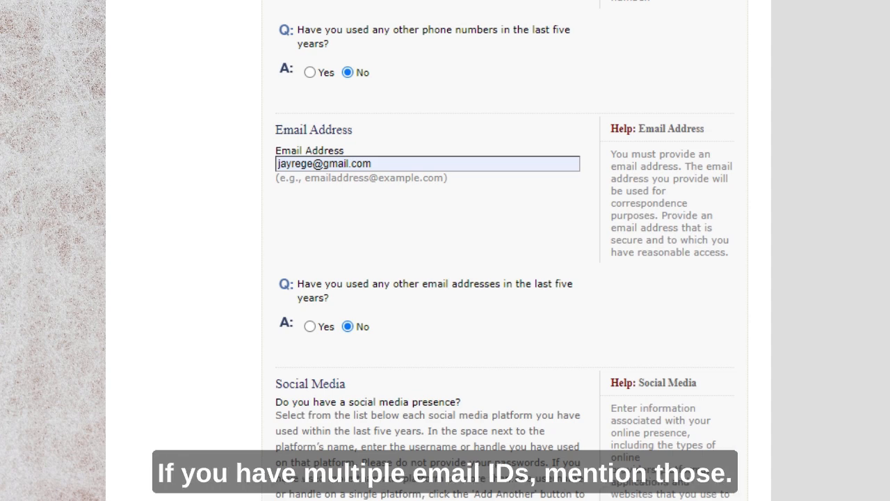
- Review the social media platforms and identifiers, and the question about presence on other websites or applications
scroll(504, 250, "down", 3)
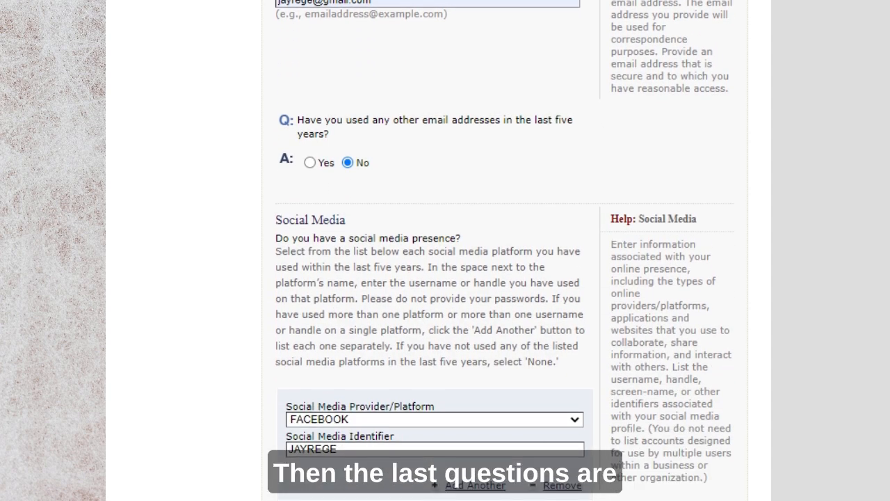
scroll(504, 250, "down", 2)
scroll(504, 250, "down", 1)
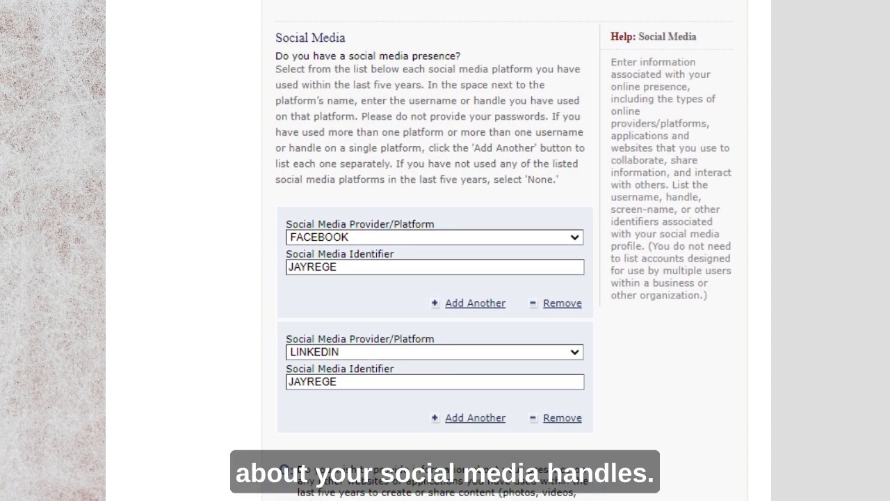
scroll(504, 250, "down", 1)
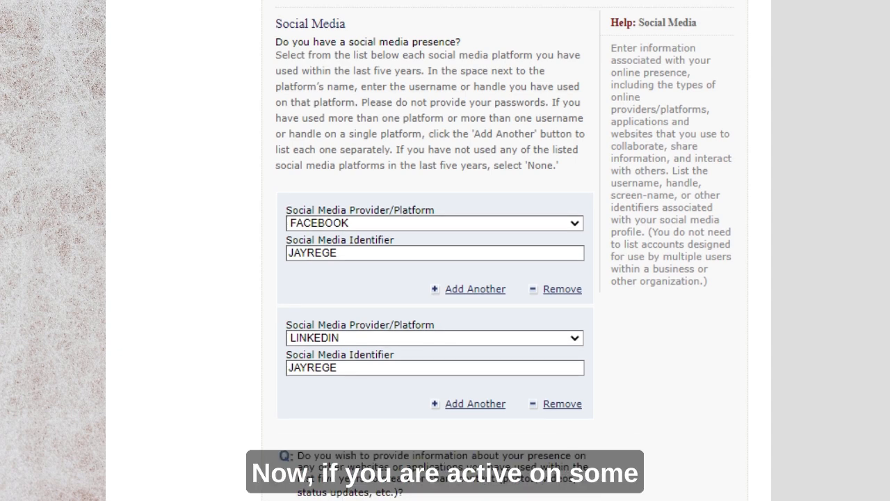
scroll(504, 251, "down", 1)
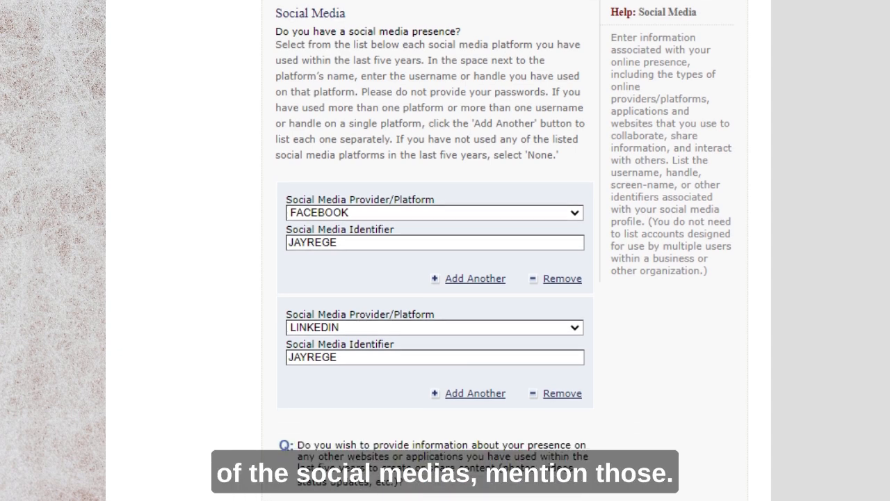
scroll(504, 251, "down", 1)
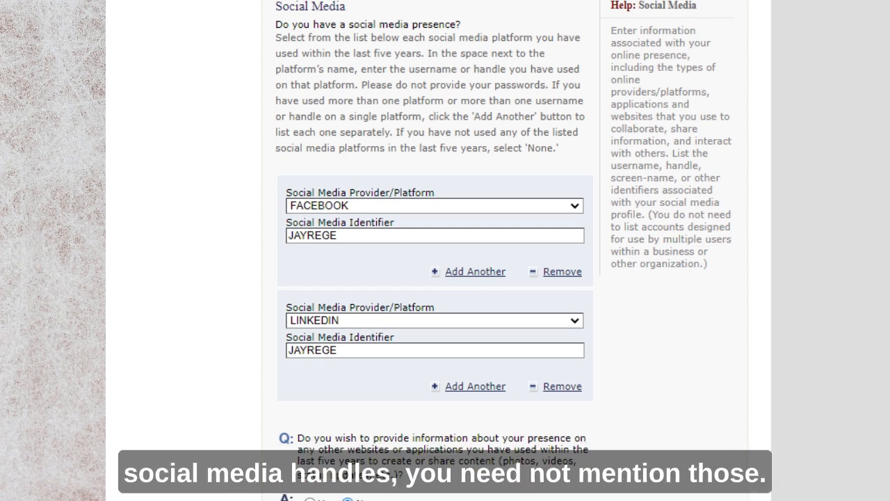
scroll(504, 250, "down", 2)
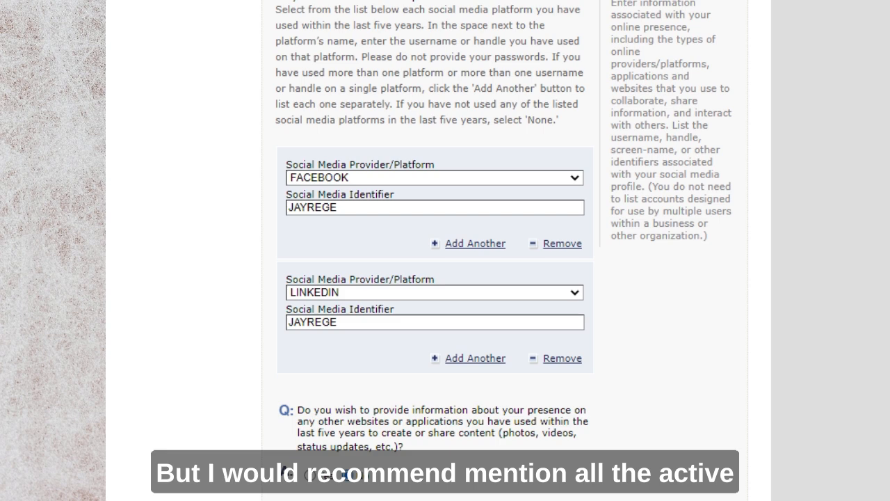
scroll(504, 251, "down", 3)
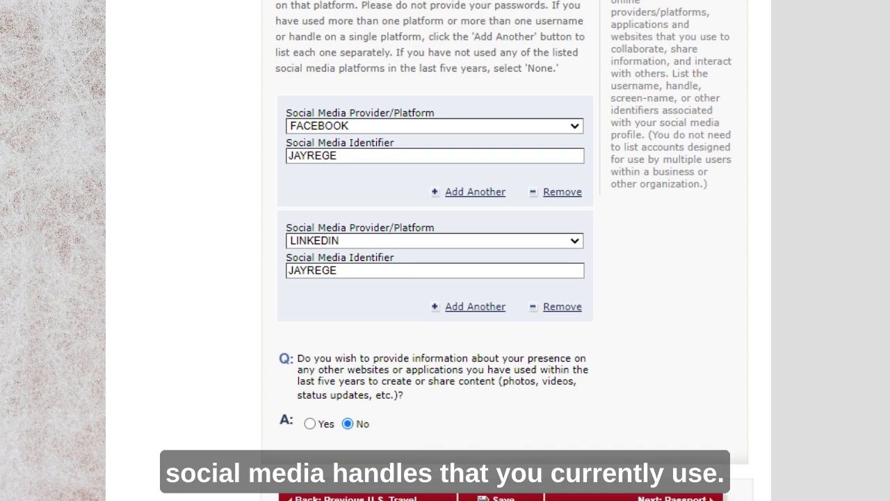
scroll(504, 251, "down", 1)
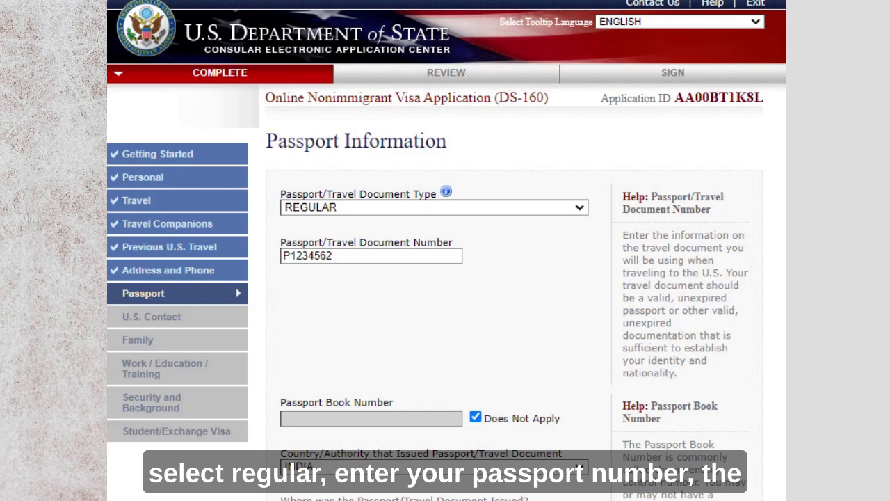
- Review the passport type, number, place of issuance, issuance and expiration dates, and the lost or stolen passport details
scroll(445, 278, "down", 3)
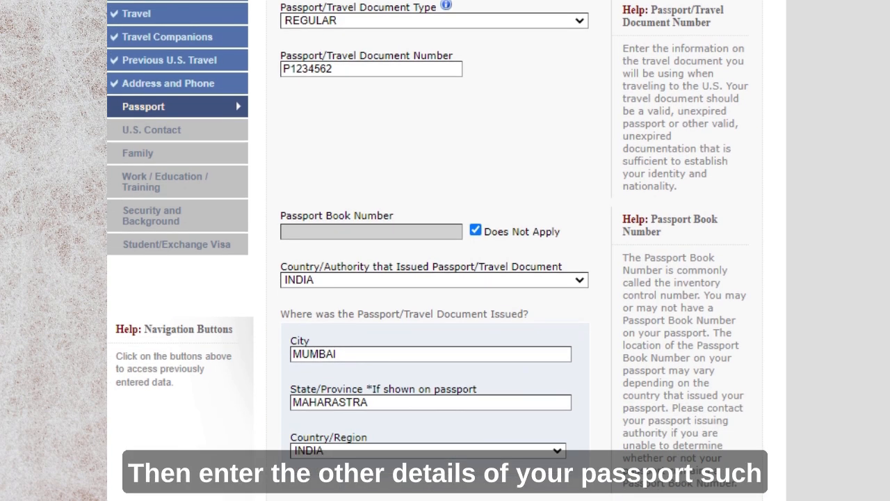
scroll(445, 278, "down", 1)
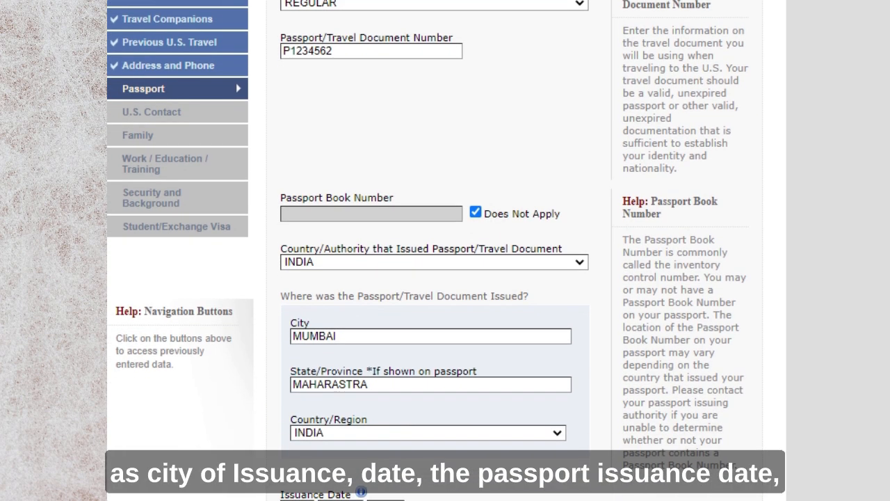
scroll(445, 278, "down", 2)
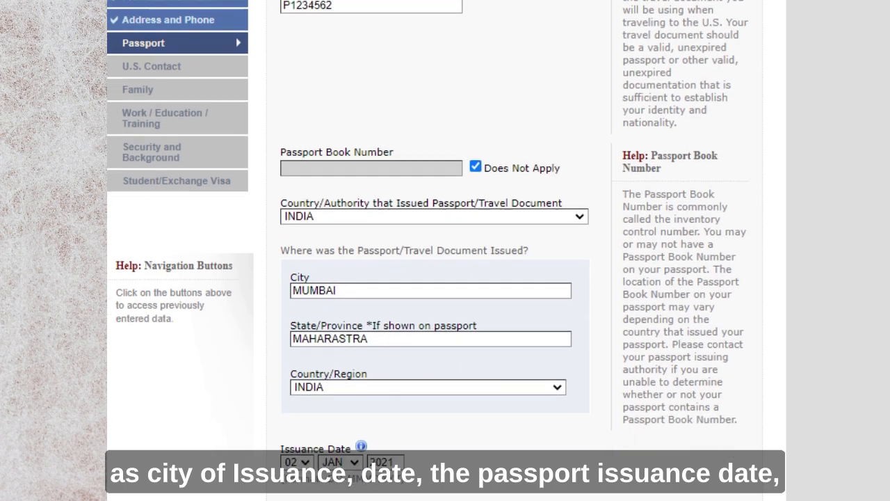
scroll(445, 279, "down", 2)
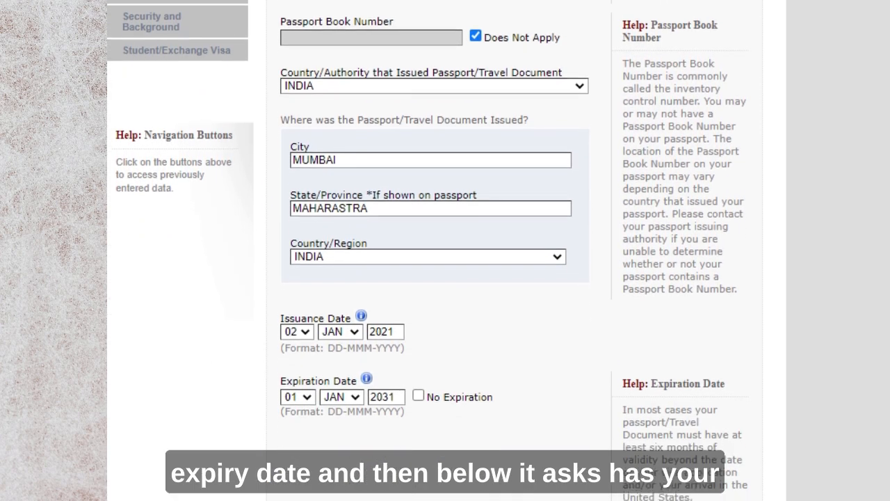
scroll(445, 278, "down", 2)
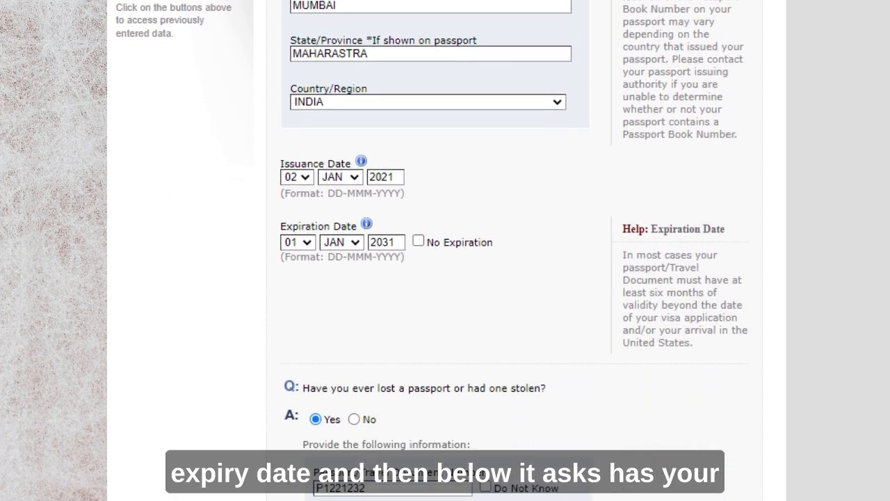
scroll(445, 278, "down", 1)
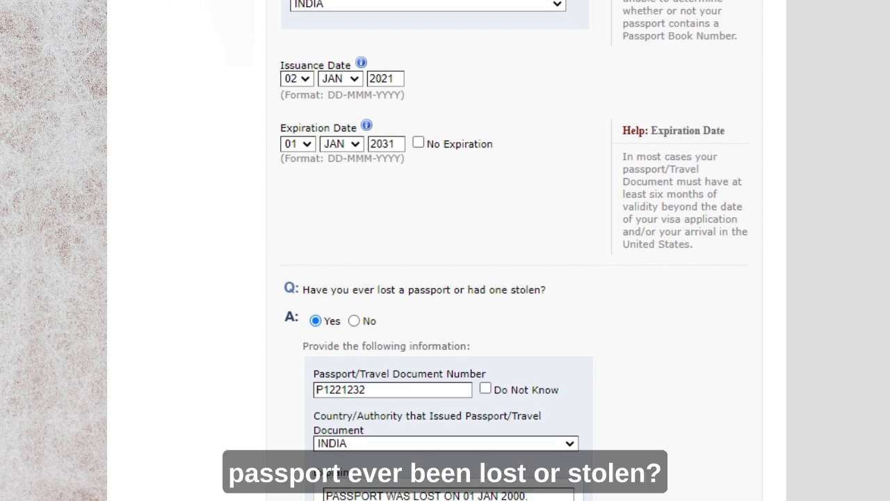
scroll(445, 278, "down", 2)
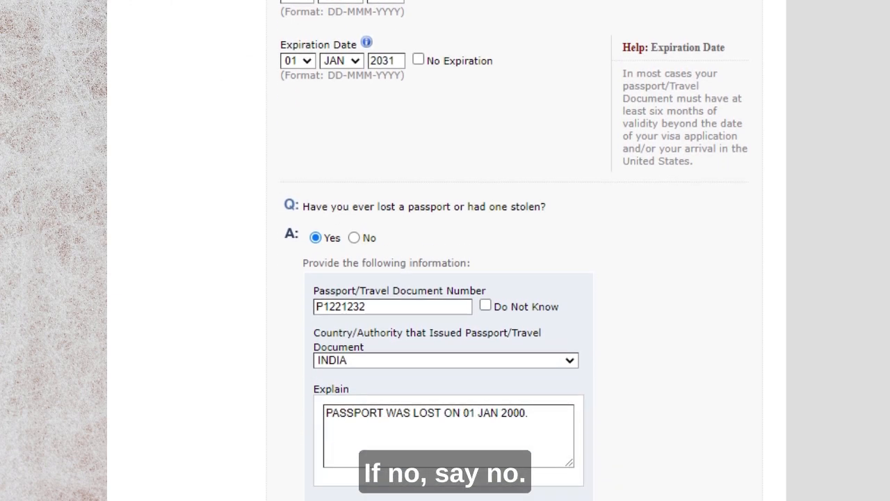
scroll(445, 278, "down", 1)
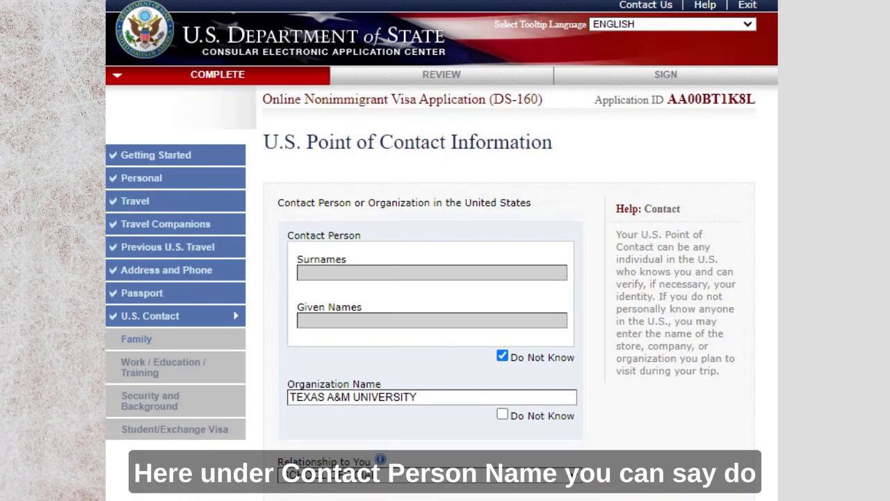
- Review the U.S. point of contact's organization name, relationship, address, phone number and email entries
scroll(442, 279, "down", 2)
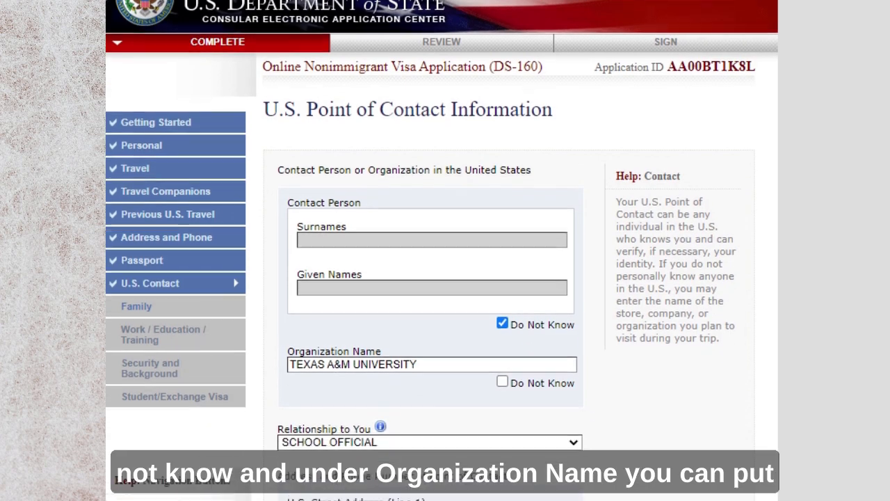
scroll(442, 279, "down", 1)
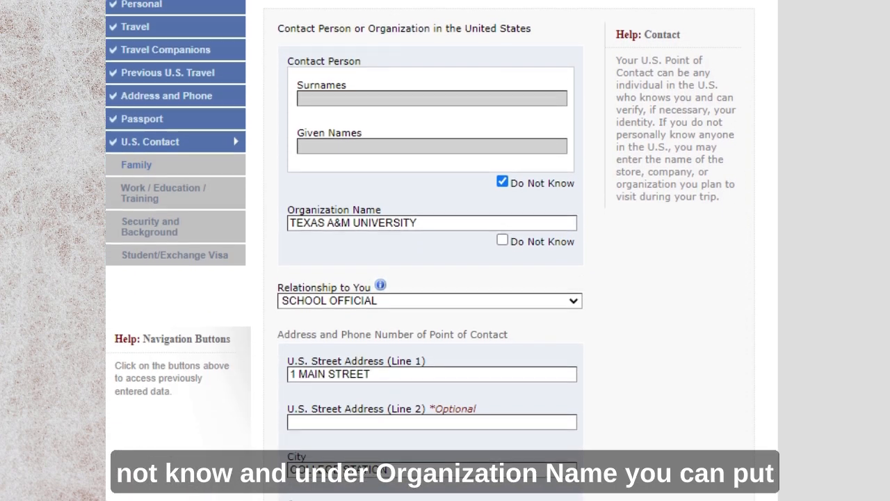
scroll(442, 250, "down", 1)
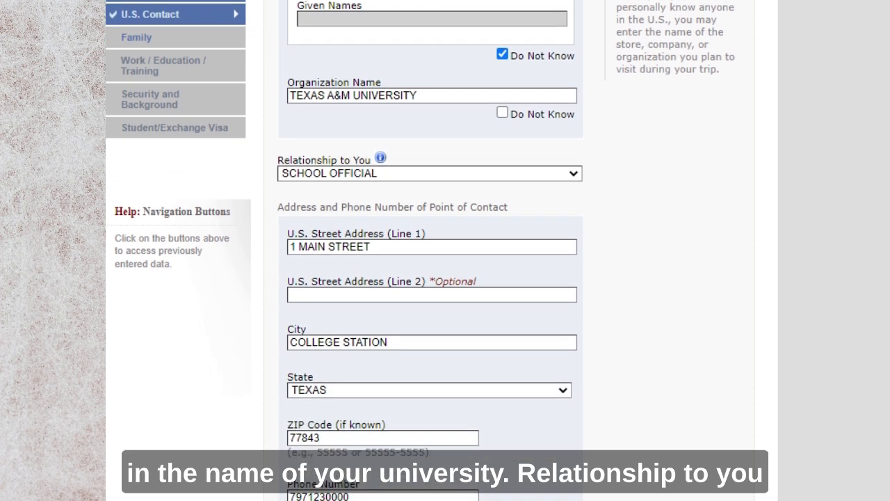
scroll(442, 250, "down", 1)
scroll(442, 251, "down", 1)
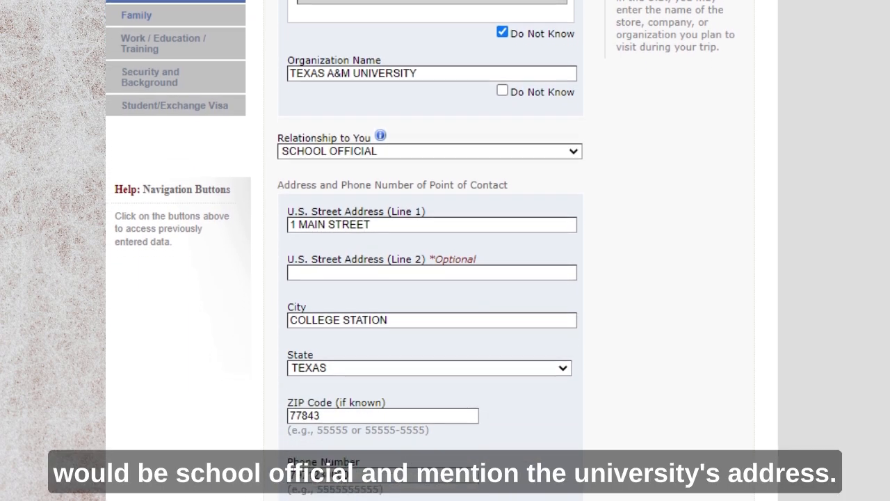
scroll(442, 250, "down", 2)
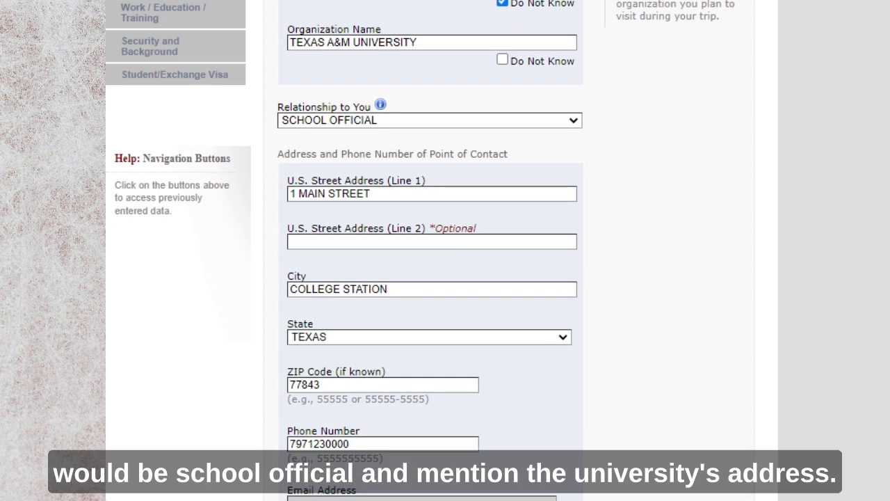
scroll(442, 250, "down", 1)
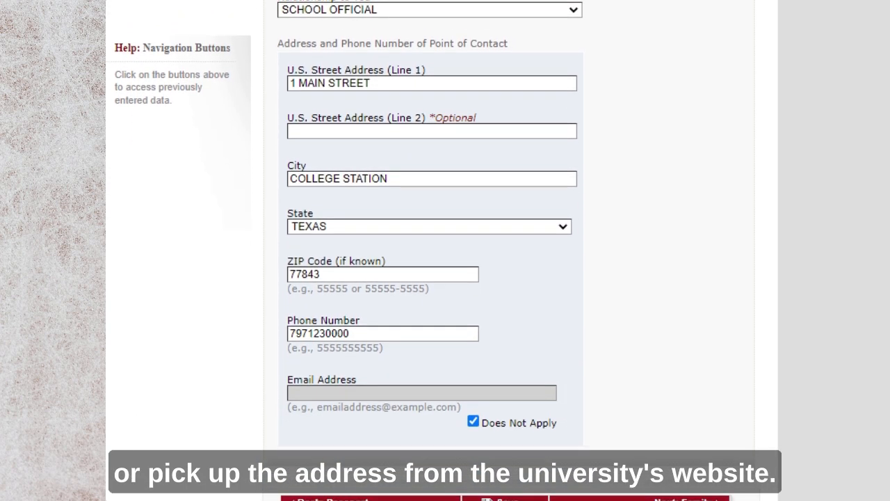
scroll(442, 250, "down", 1)
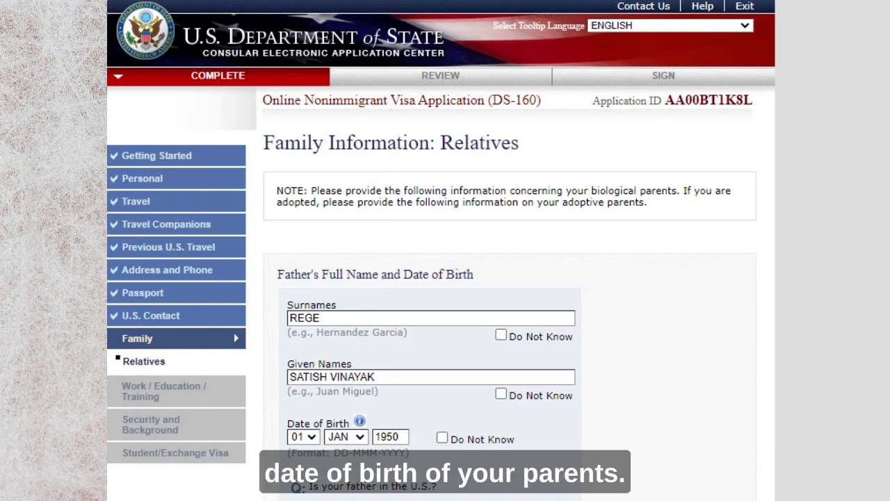
- Review the father's and mother's names, dates of birth and U.S. presence answers on the Relatives page
scroll(440, 250, "down", 3)
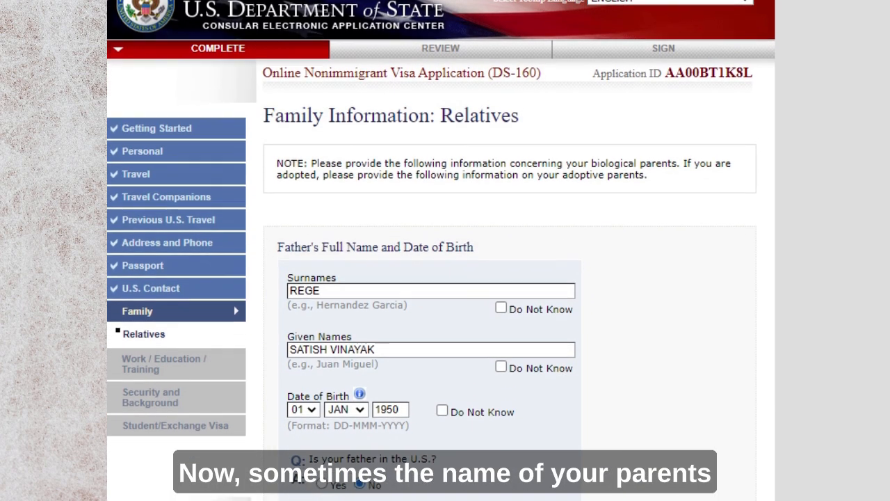
scroll(441, 250, "down", 3)
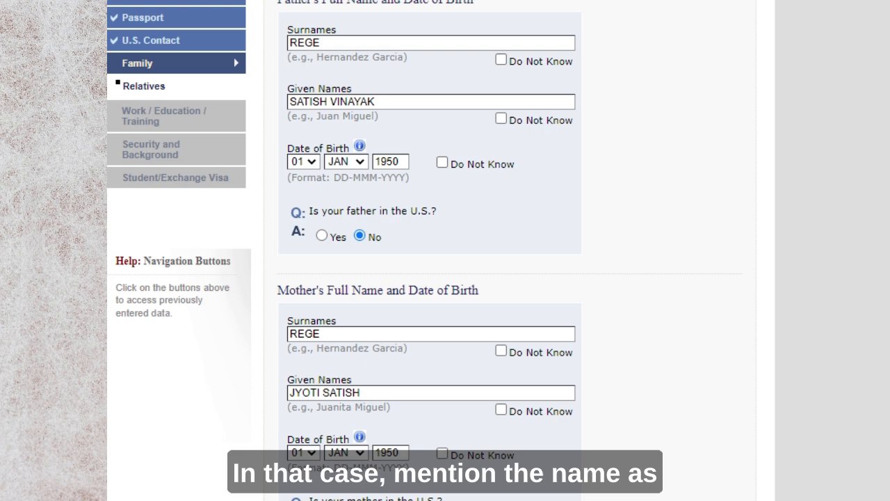
scroll(445, 250, "down", 2)
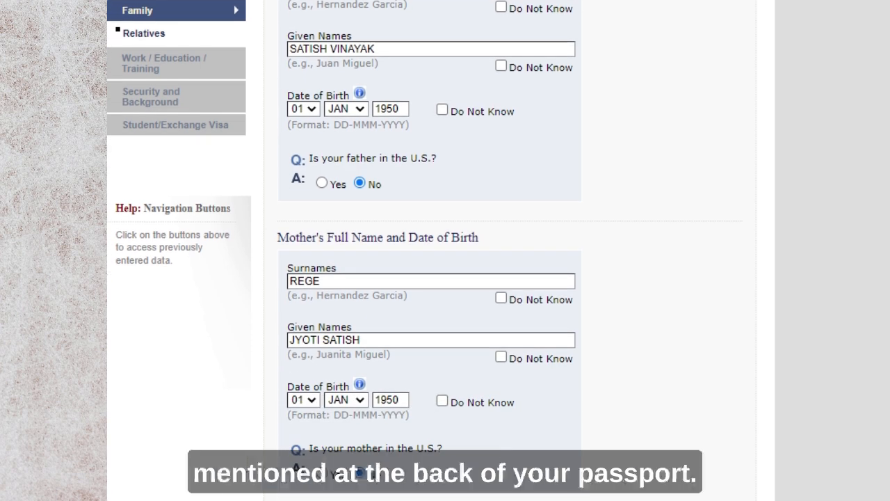
- Answer No to having immediate relatives, not including parents, in the United States
scroll(445, 250, "down", 2)
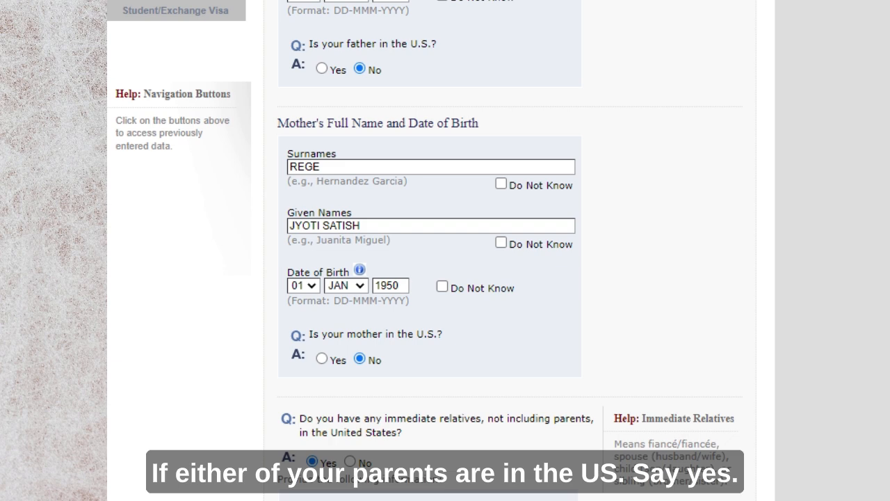
scroll(446, 250, "down", 2)
scroll(445, 251, "down", 2)
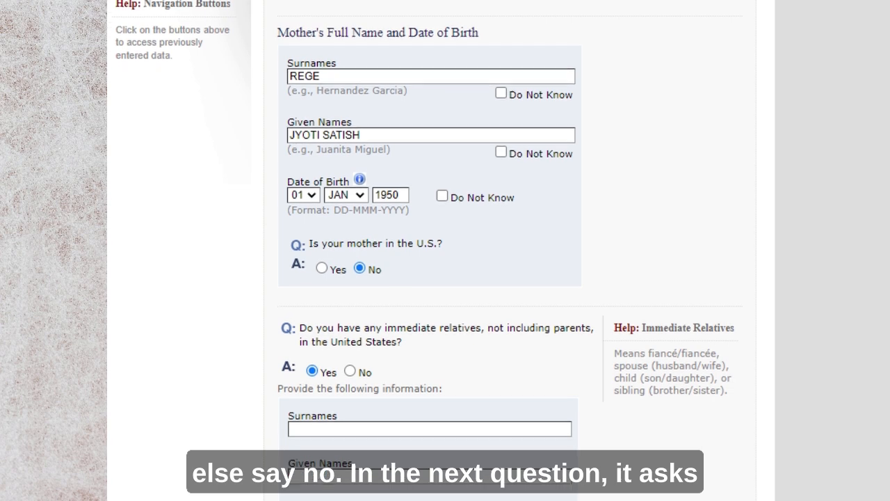
scroll(445, 250, "down", 4)
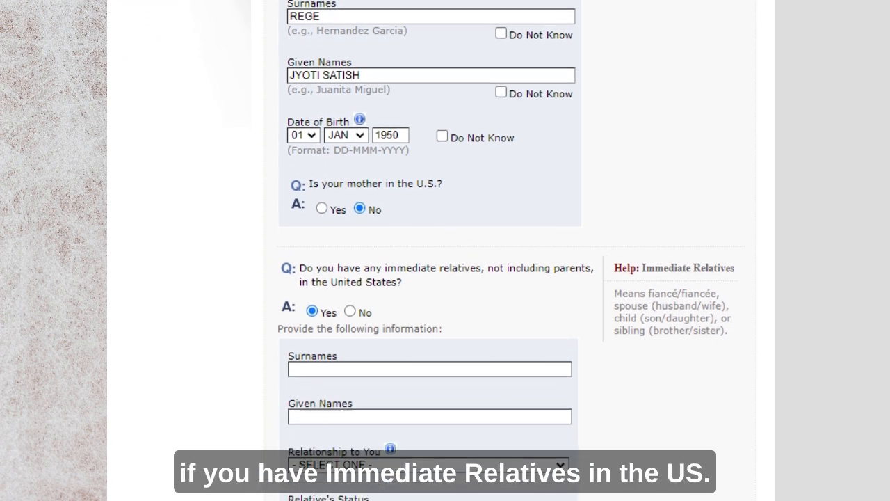
scroll(445, 250, "down", 3)
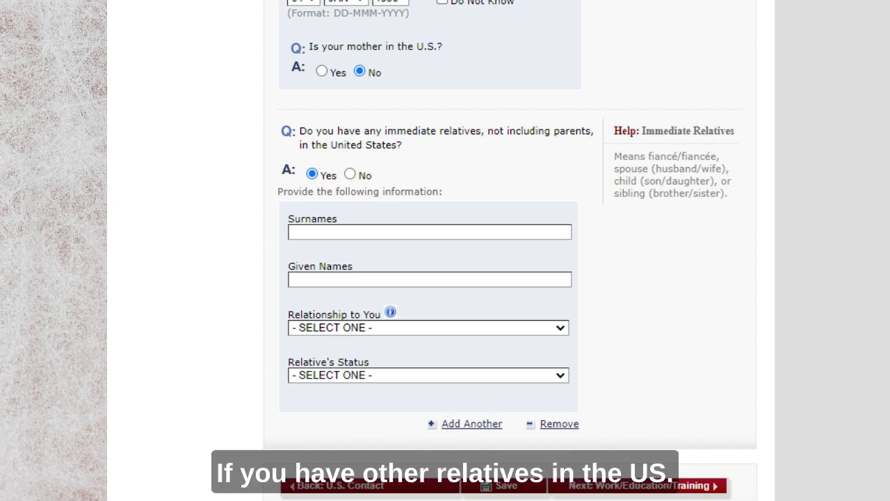
left_click(349, 175)
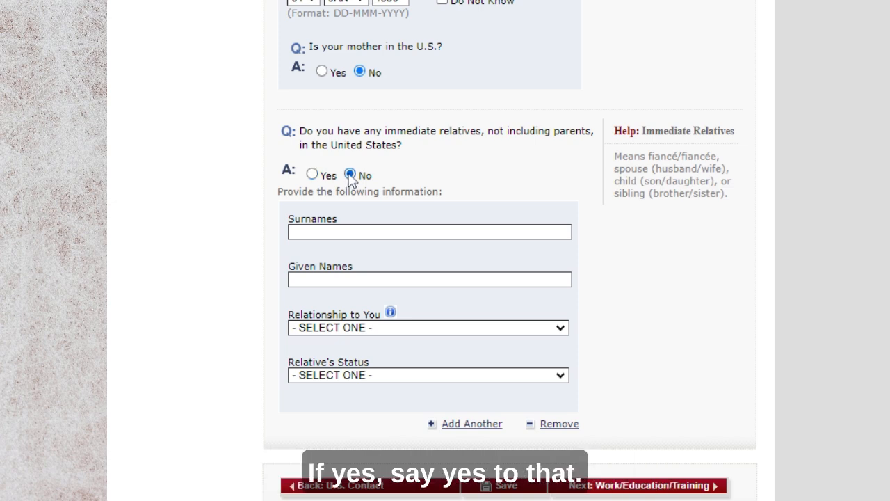
- Answer Yes to having other relatives in the United States and continue to the Work/Education/Training section
scroll(640, 193, "up", 5)
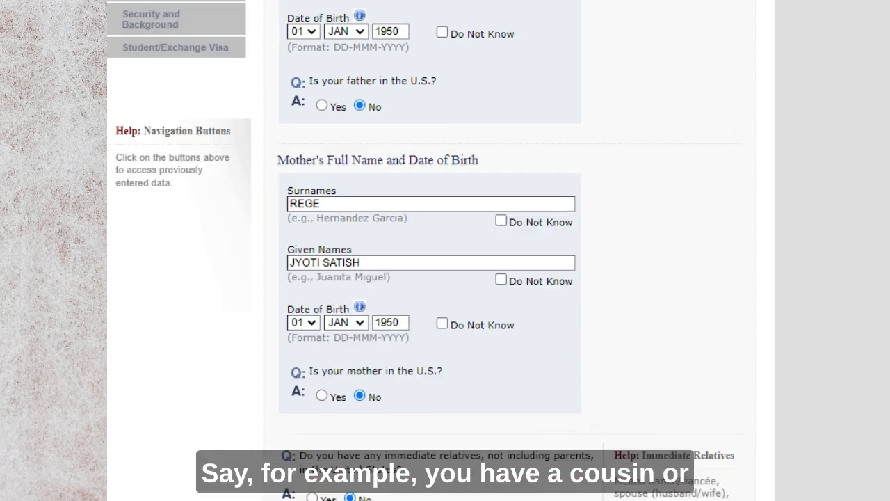
scroll(736, 339, "down", 3)
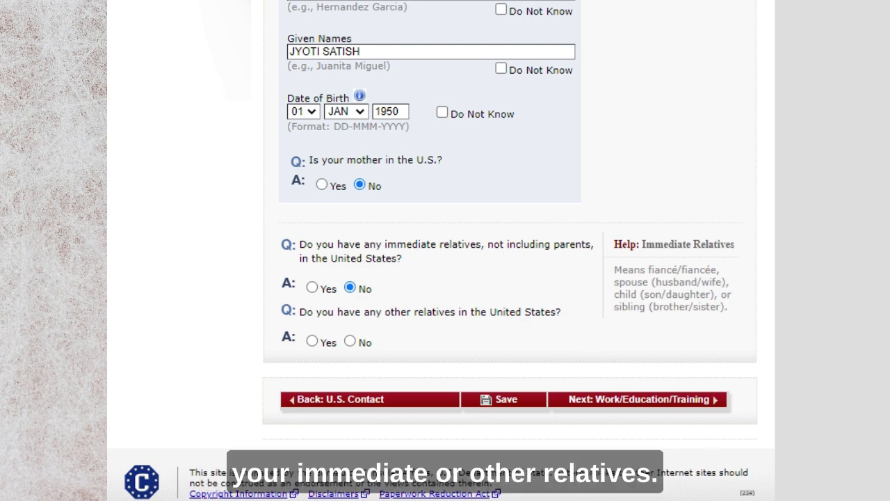
left_click(312, 341)
scroll(502, 329, "up", 2)
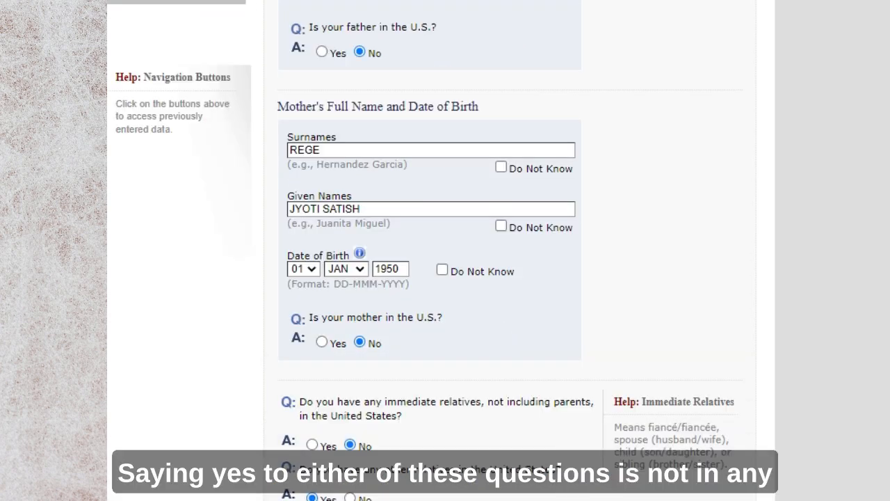
scroll(647, 409, "down", 2)
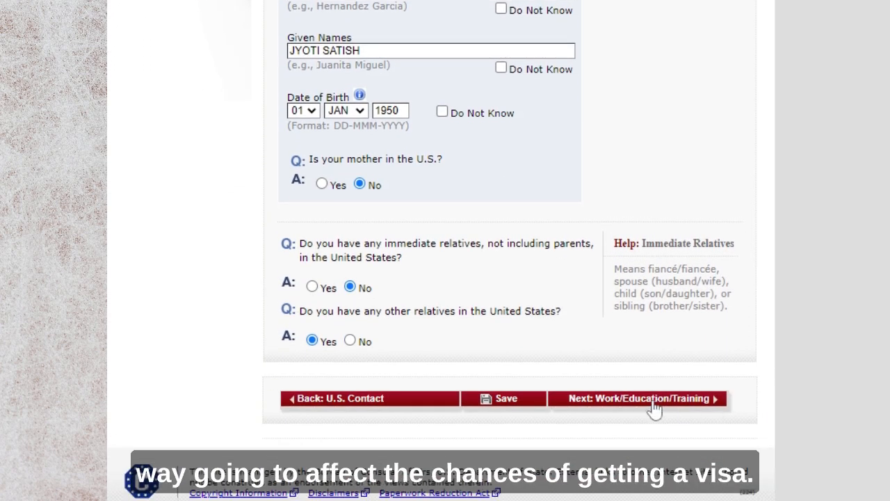
left_click(643, 398)
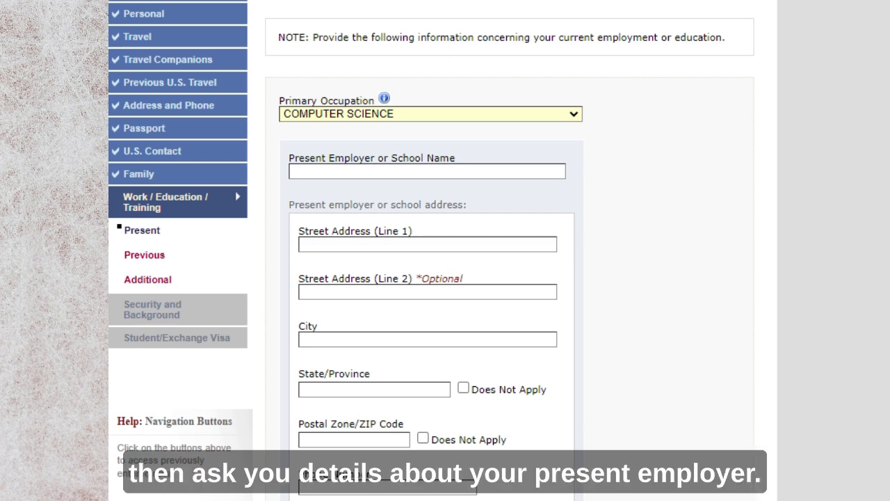
- Review the present employer's name, address, start date, monthly income and duties fields for the Computer Science occupation
scroll(432, 250, "down", 1)
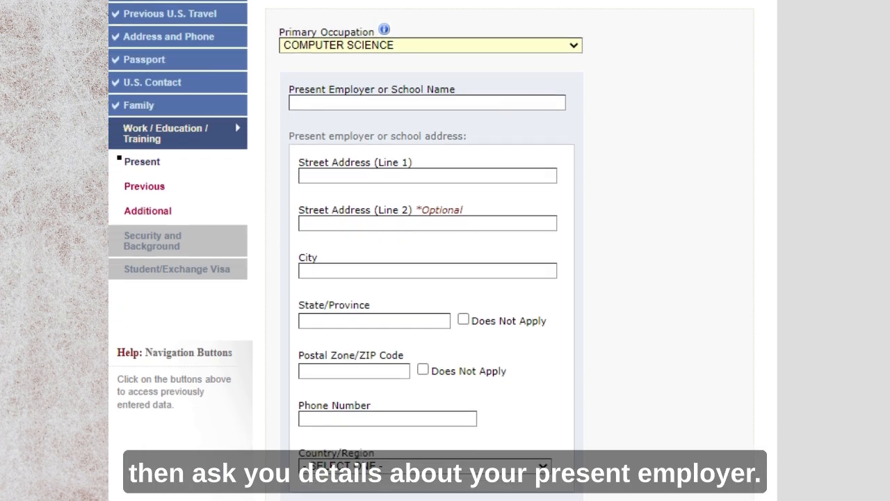
scroll(431, 250, "down", 1)
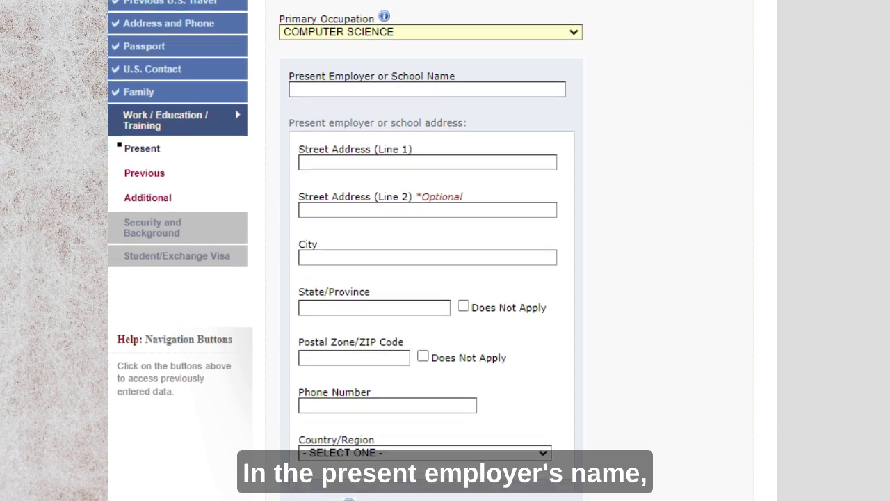
scroll(431, 251, "down", 1)
scroll(431, 250, "down", 1)
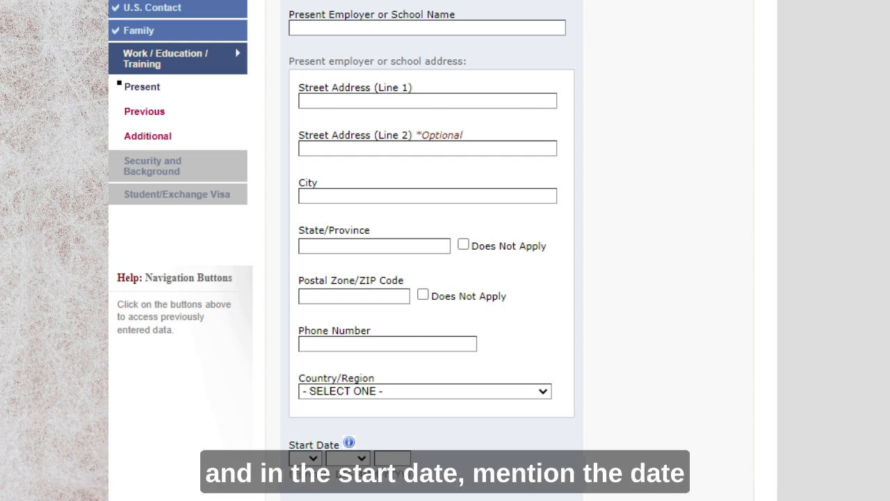
scroll(431, 250, "down", 4)
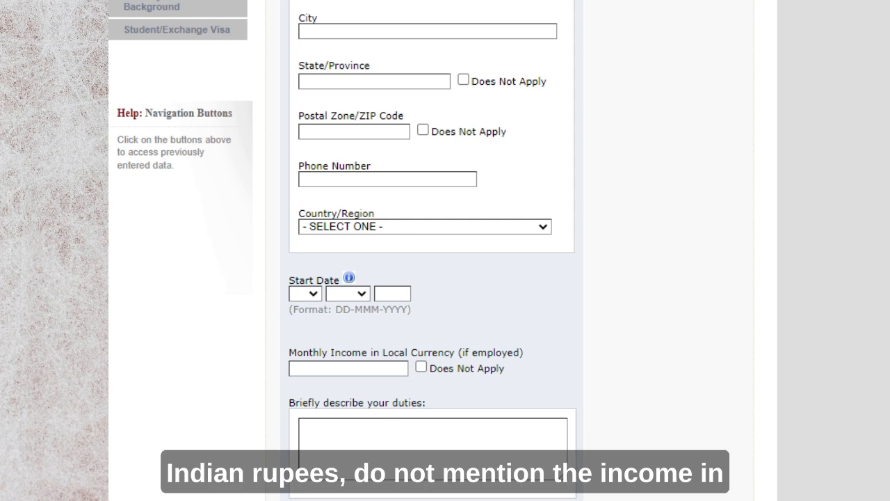
scroll(431, 250, "down", 1)
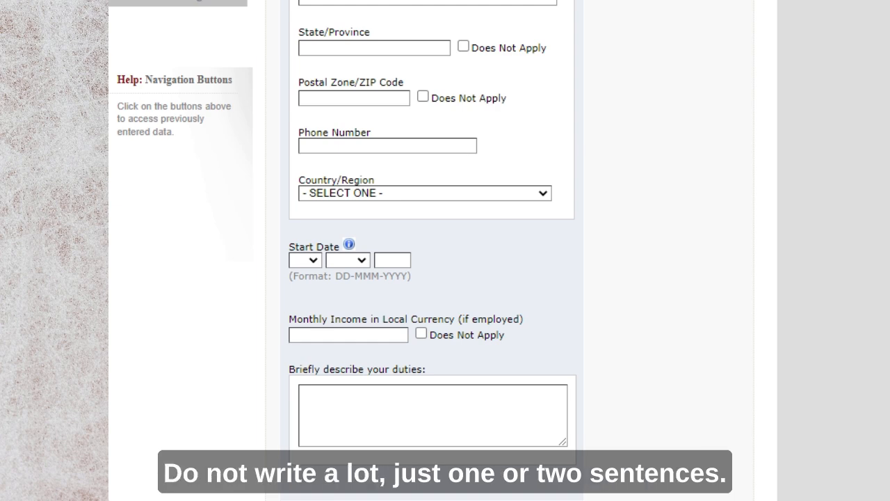
scroll(432, 278, "down", 3)
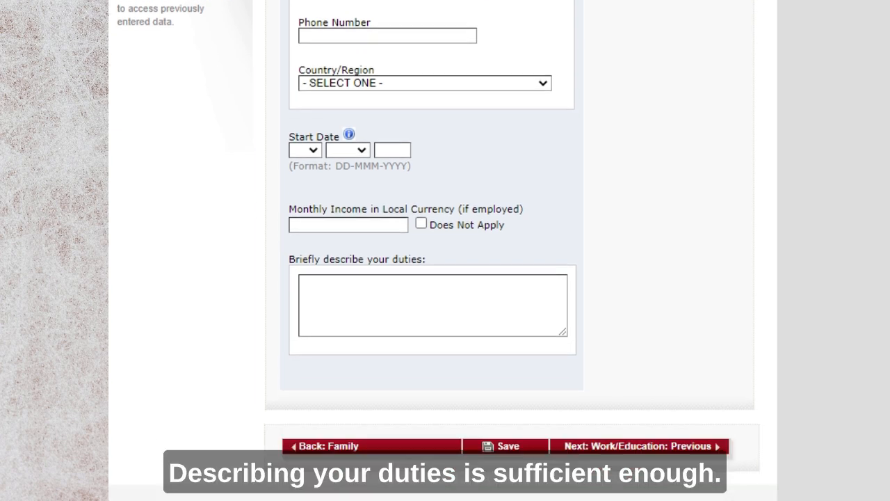
left_click(675, 442)
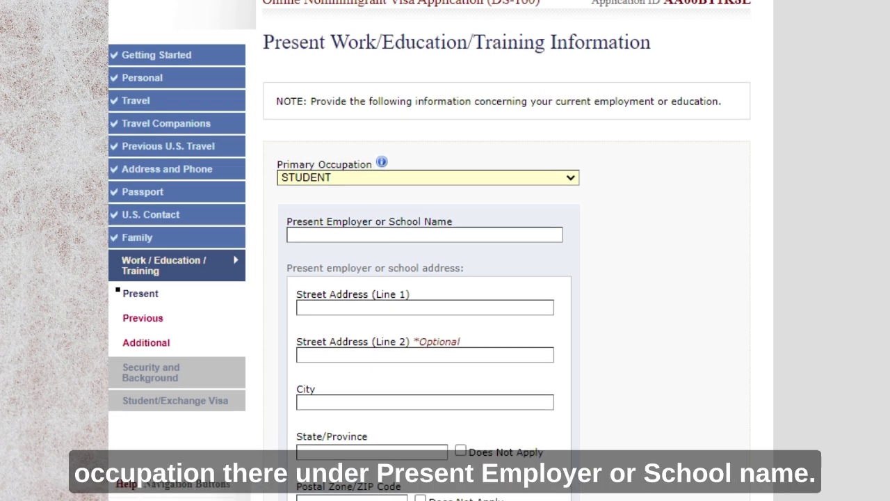
- Mark the monthly income as Does Not Apply in the present school details for the Student occupation
scroll(445, 279, "down", 2)
scroll(445, 278, "down", 1)
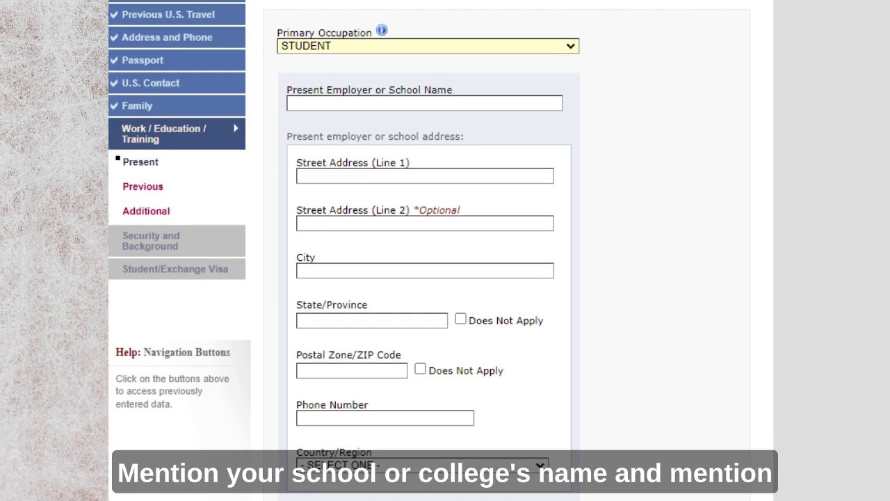
scroll(445, 278, "down", 1)
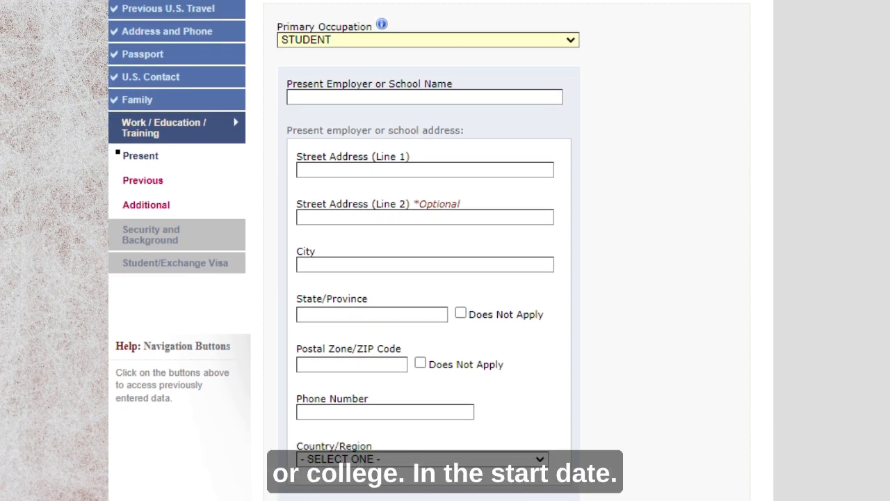
scroll(445, 278, "down", 1)
scroll(445, 278, "down", 2)
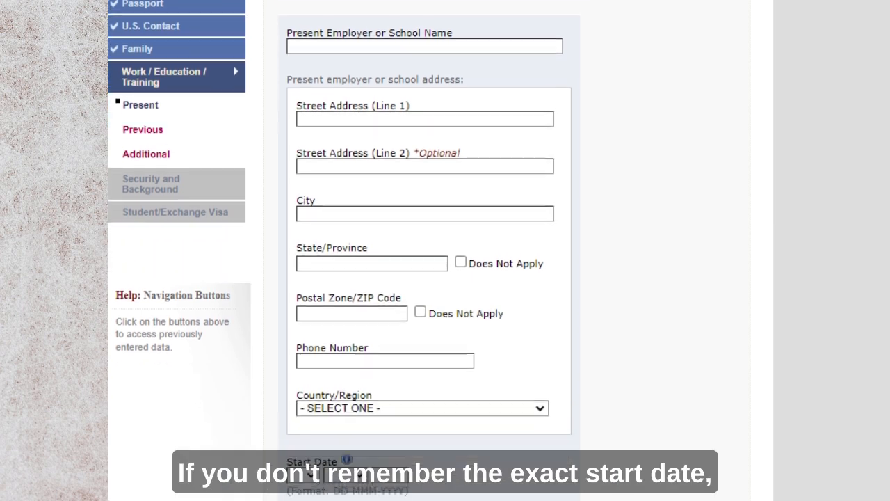
scroll(445, 279, "down", 1)
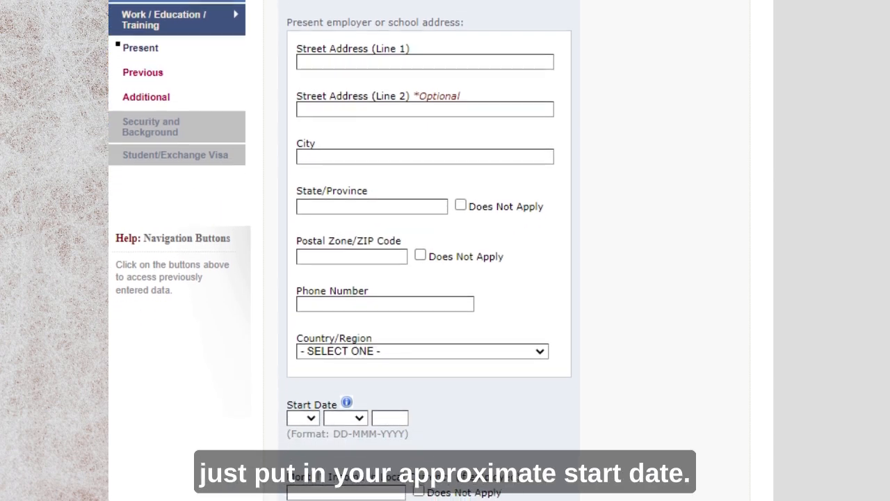
scroll(445, 278, "down", 3)
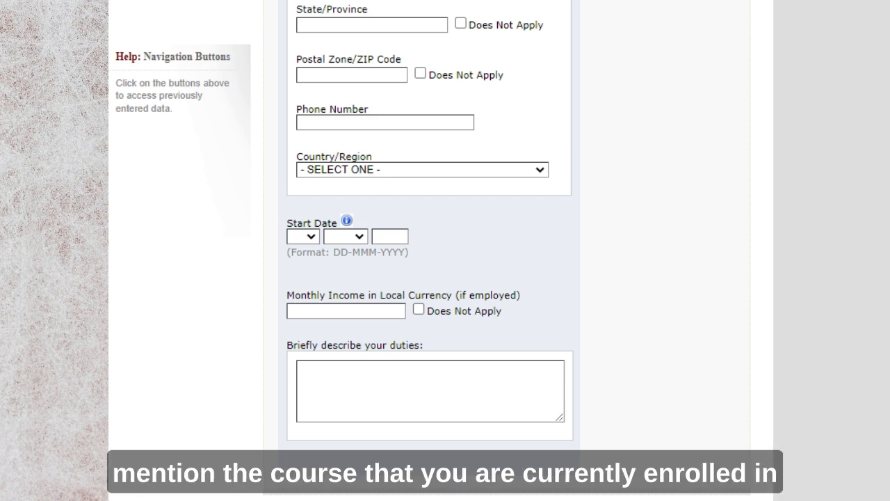
left_click(418, 310)
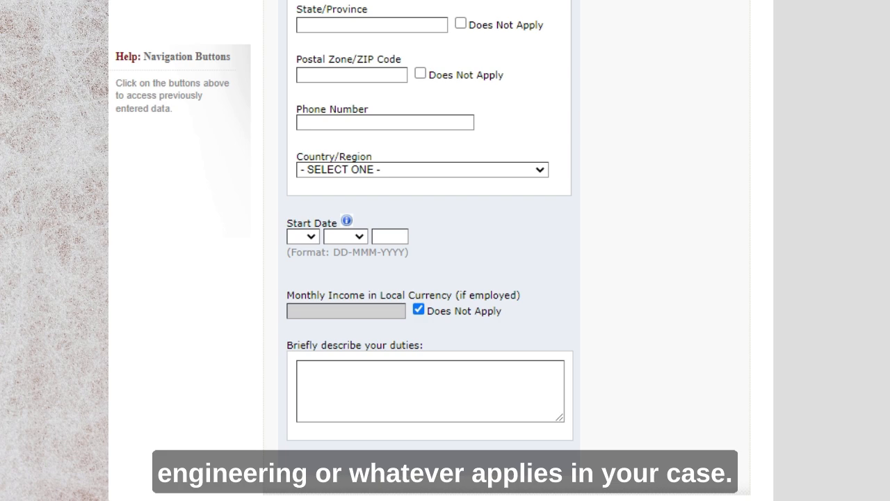
scroll(527, 121, "up", 5)
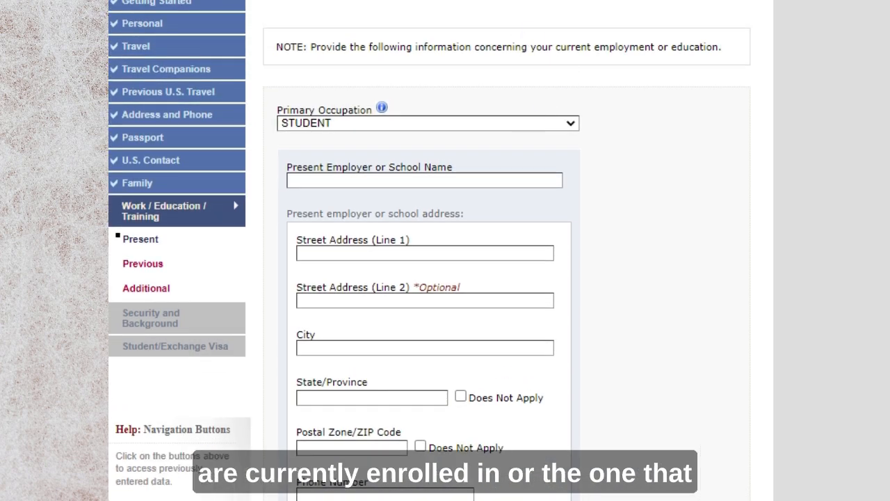
scroll(526, 250, "up", 2)
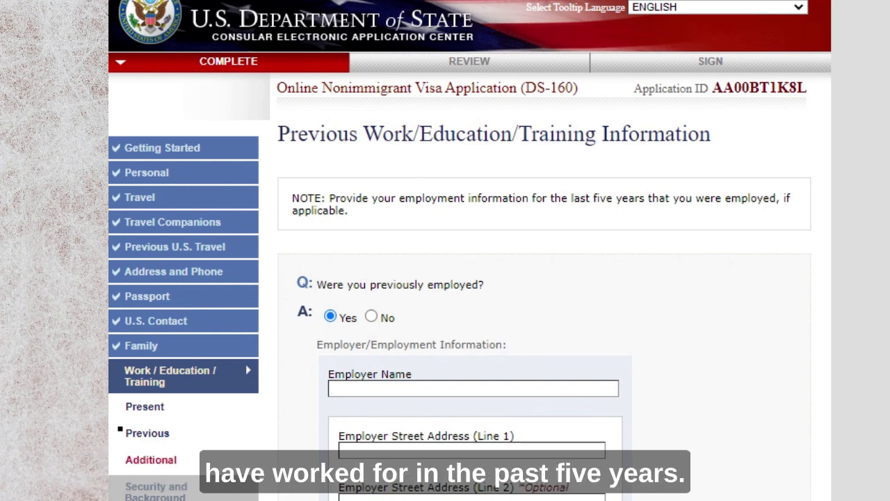
- Review the previous employer's name, street address, city, state, postal code, country and telephone fields
scroll(470, 250, "down", 2)
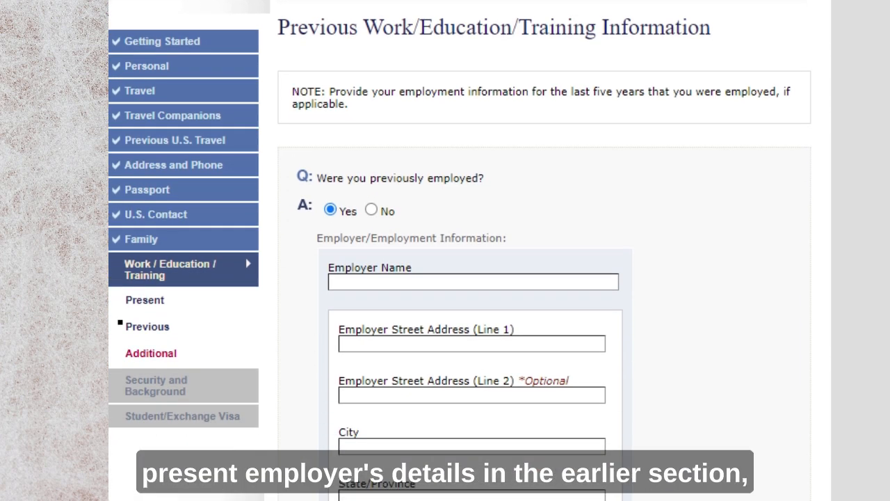
scroll(459, 250, "down", 1)
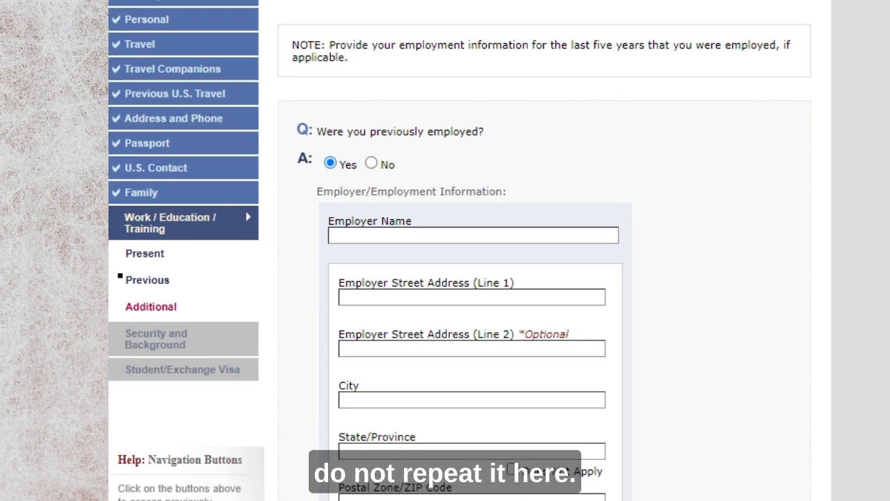
scroll(460, 251, "down", 2)
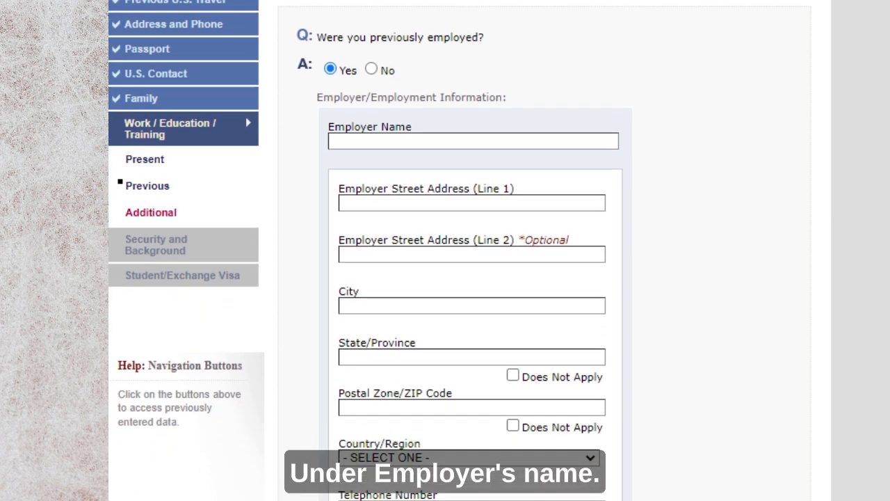
scroll(459, 250, "down", 1)
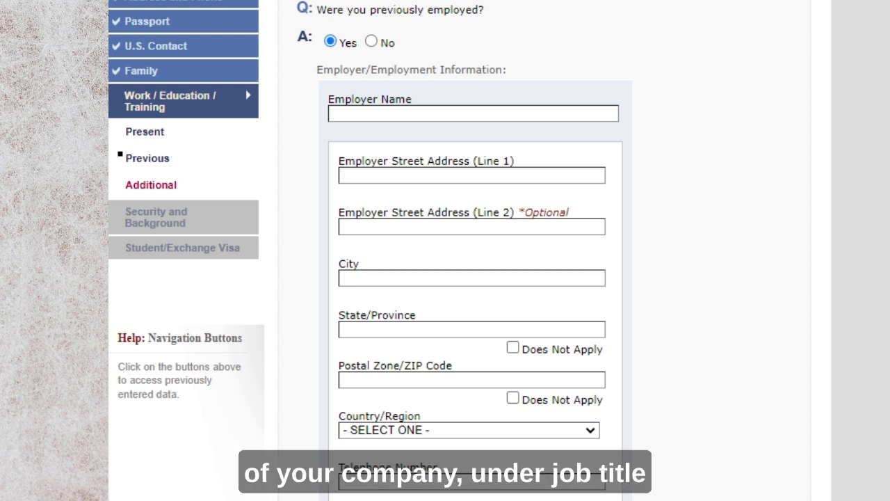
scroll(370, 250, "down", 2)
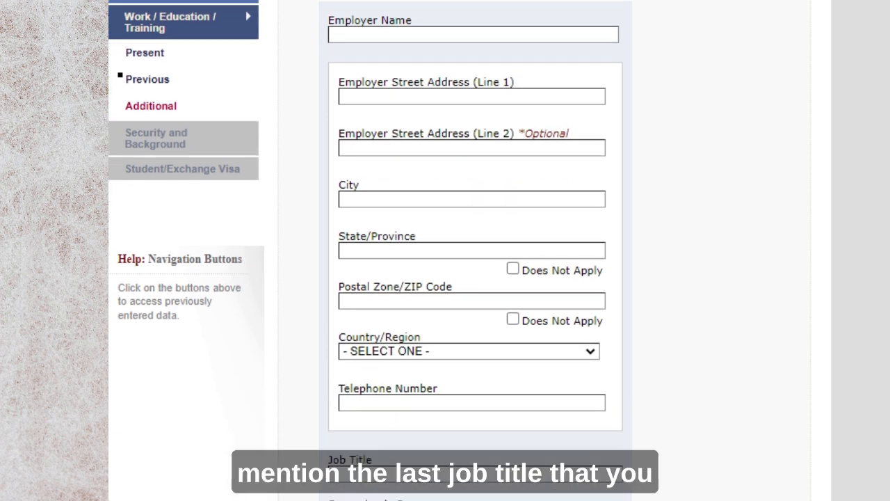
scroll(370, 251, "down", 1)
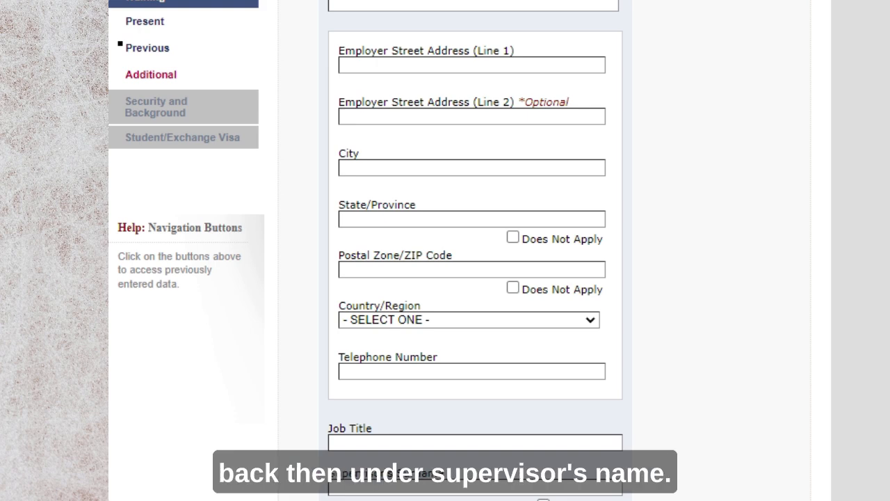
scroll(366, 250, "down", 2)
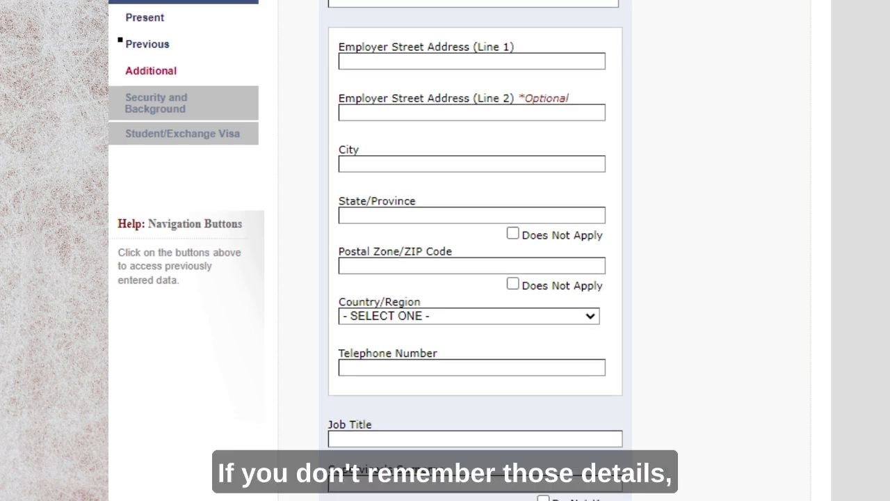
- Examine the previous job's title, supervisor name, employment start and end date, and duties fields
scroll(366, 251, "down", 2)
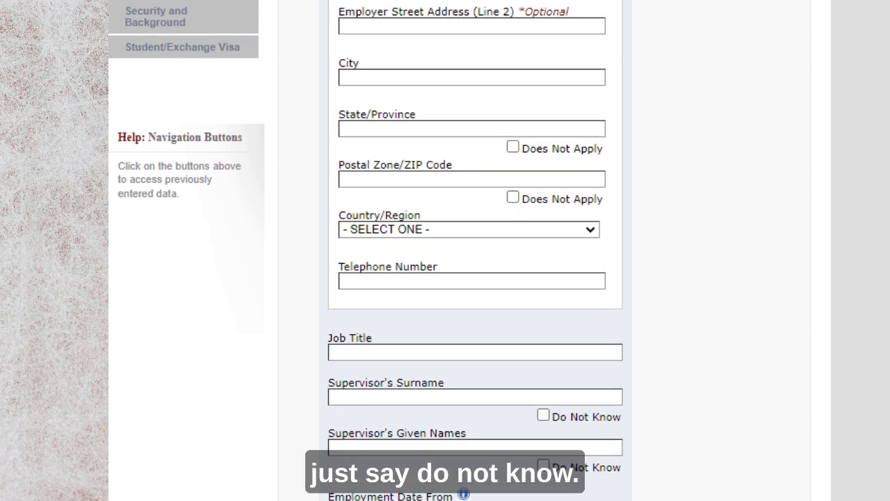
scroll(366, 250, "down", 3)
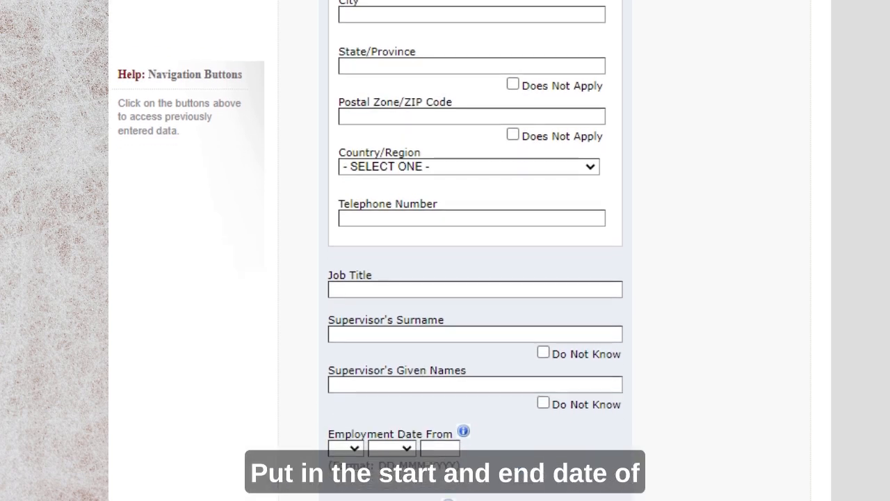
scroll(369, 251, "down", 1)
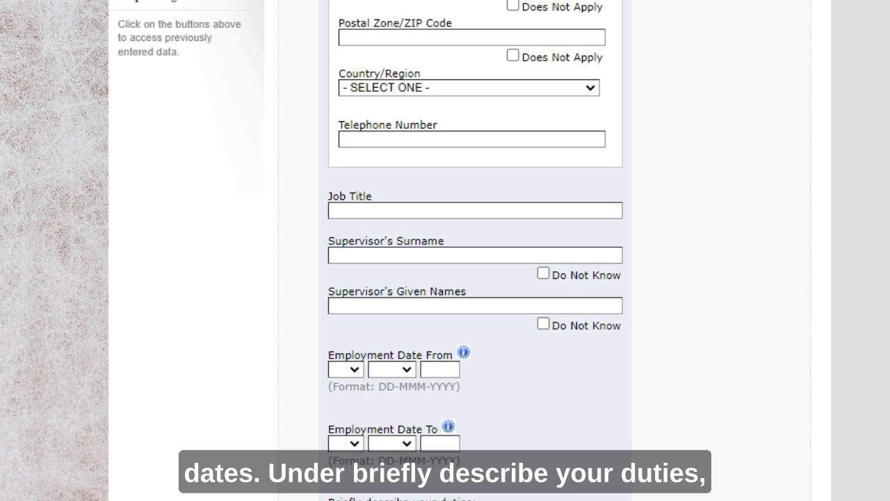
scroll(469, 251, "down", 1)
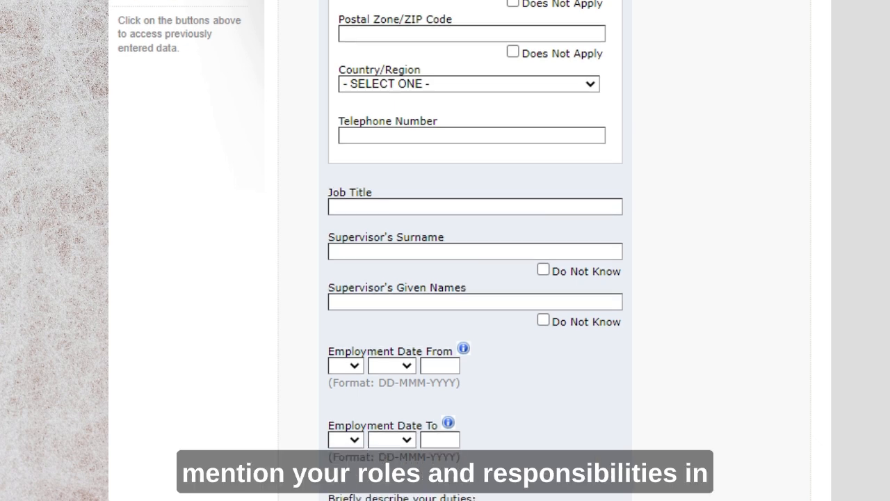
scroll(475, 250, "down", 2)
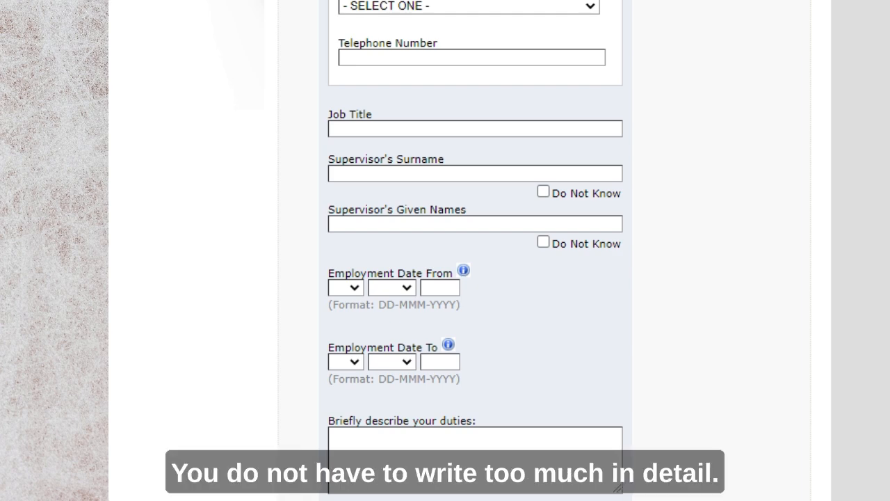
scroll(475, 250, "down", 1)
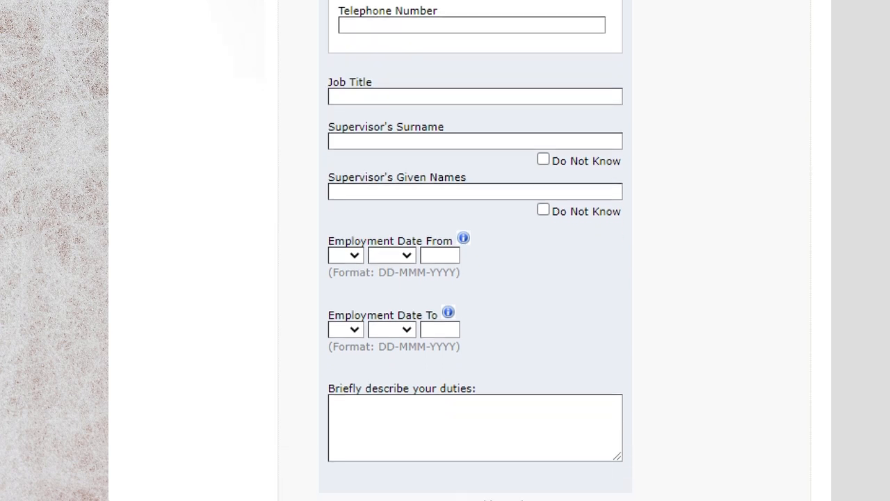
scroll(475, 251, "down", 1)
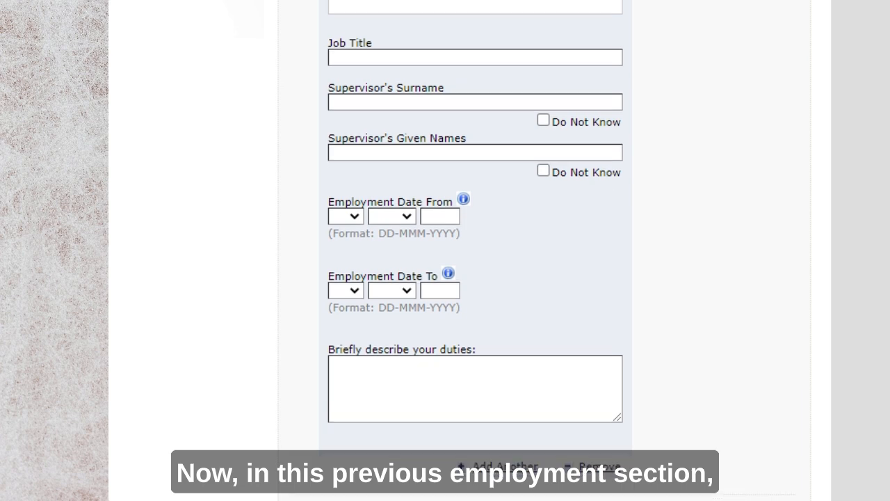
scroll(475, 251, "down", 1)
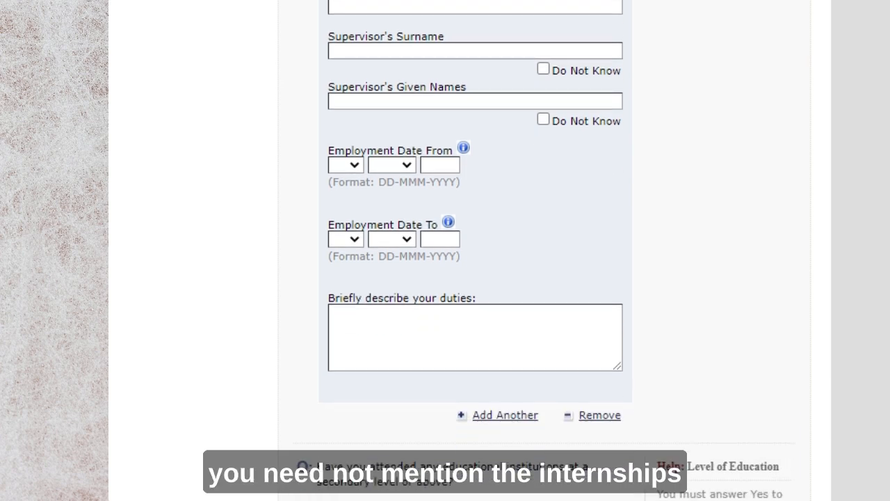
scroll(475, 251, "down", 1)
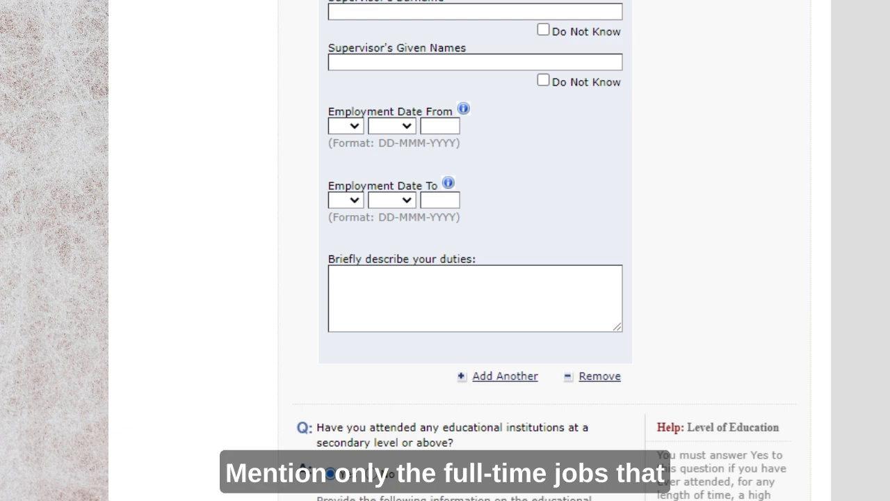
scroll(475, 250, "down", 1)
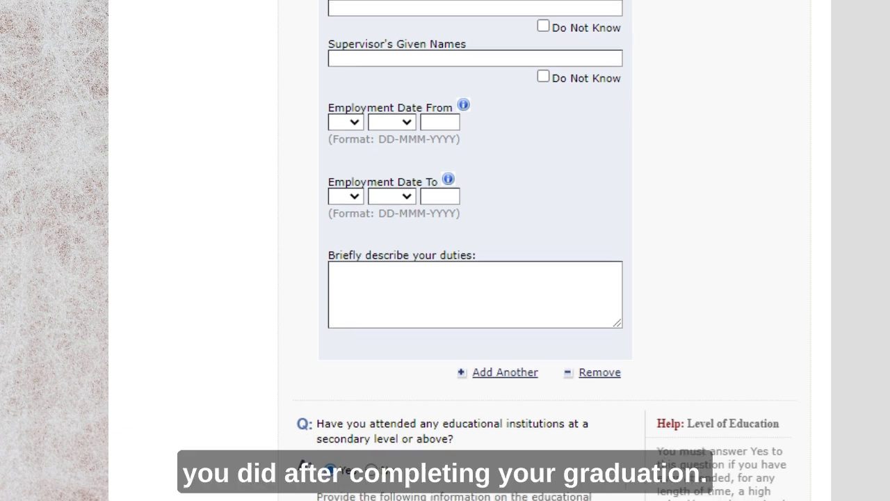
- Review the attended educational institution's name, address, course of study and attendance date fields
scroll(475, 250, "down", 4)
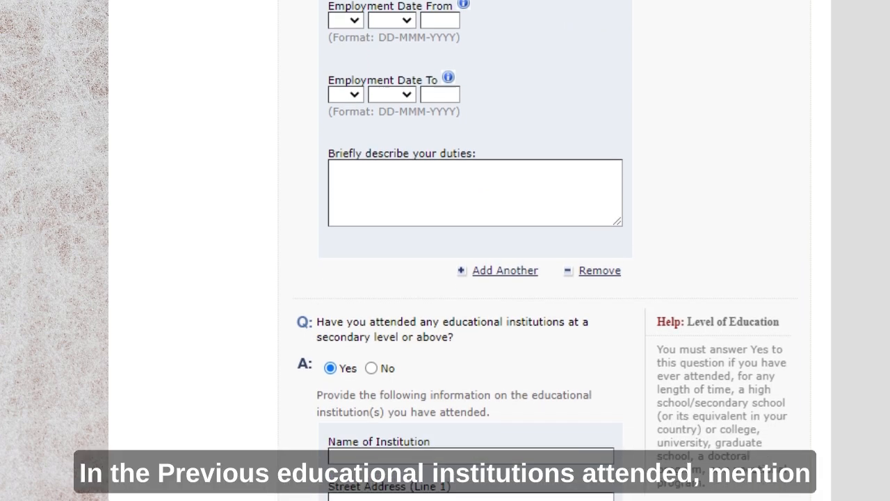
scroll(475, 250, "down", 1)
scroll(475, 250, "down", 2)
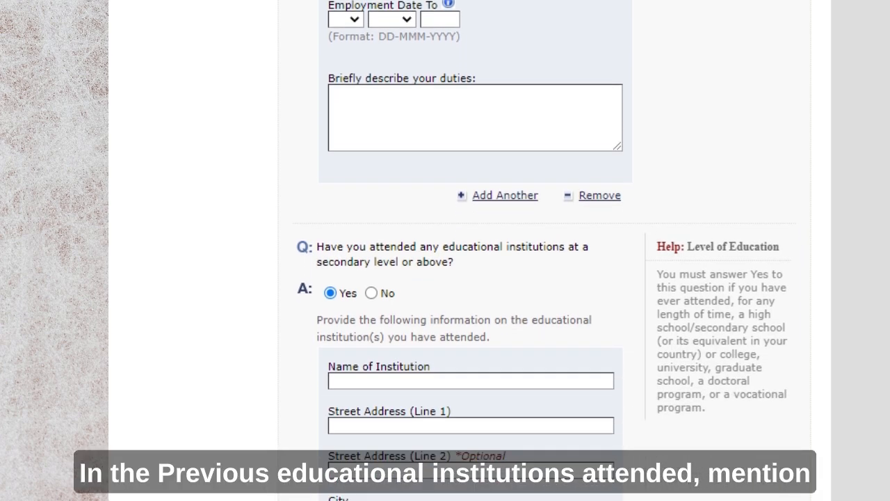
scroll(475, 250, "down", 7)
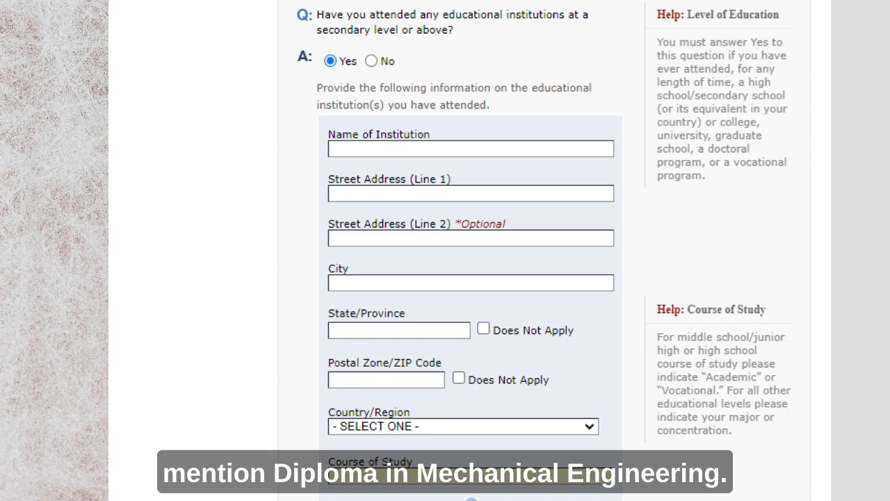
scroll(470, 250, "down", 2)
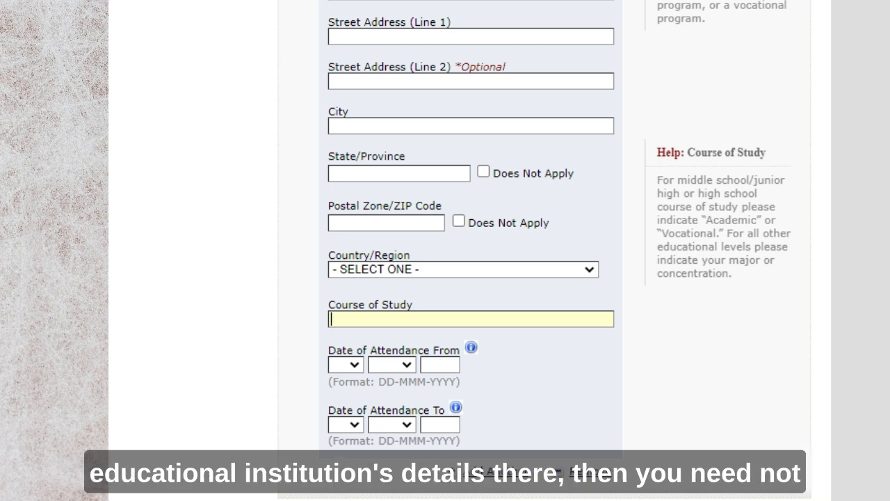
scroll(545, 250, "down", 1)
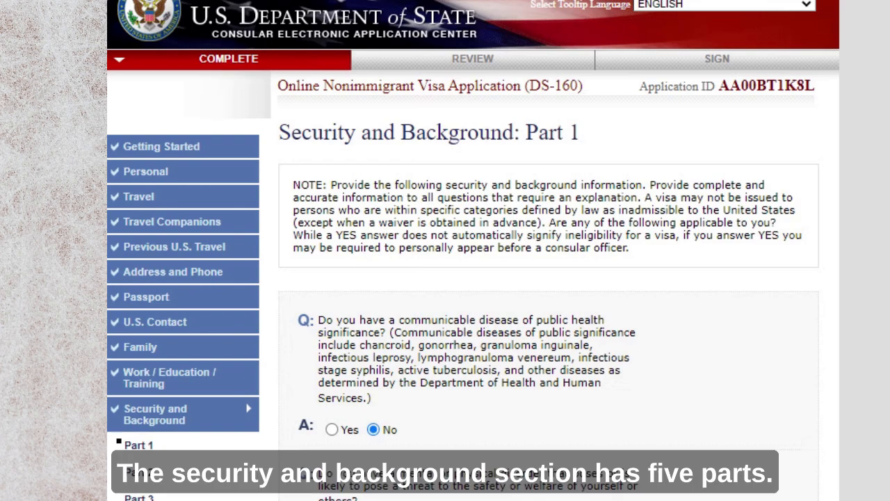
- Check the answers to the health and drug-use questions in Security and Background: Part 1
scroll(473, 250, "down", 2)
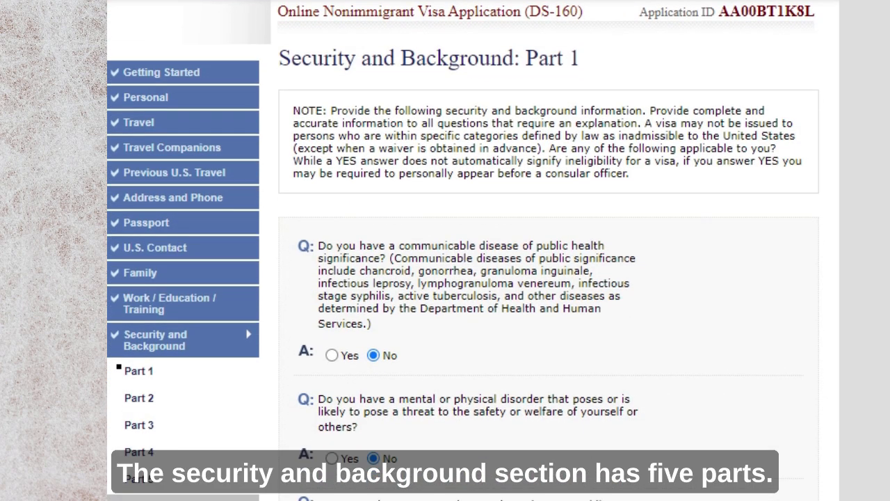
scroll(473, 250, "down", 2)
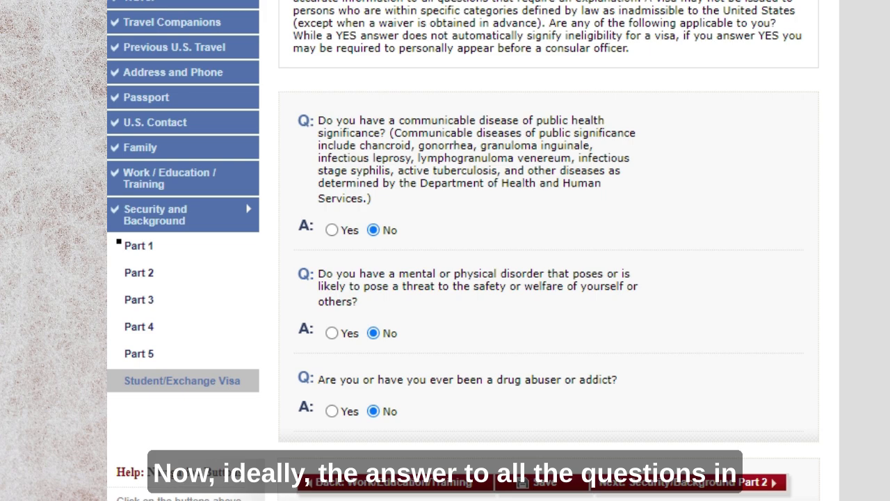
scroll(473, 250, "down", 2)
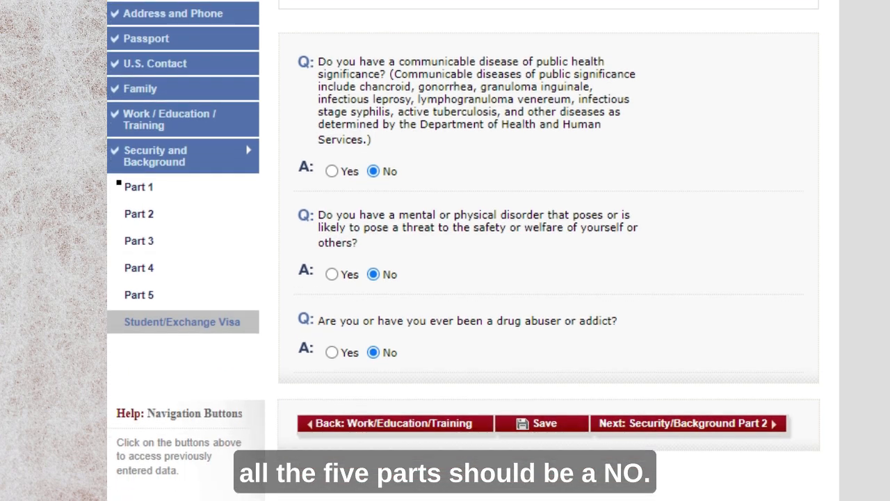
scroll(473, 251, "down", 1)
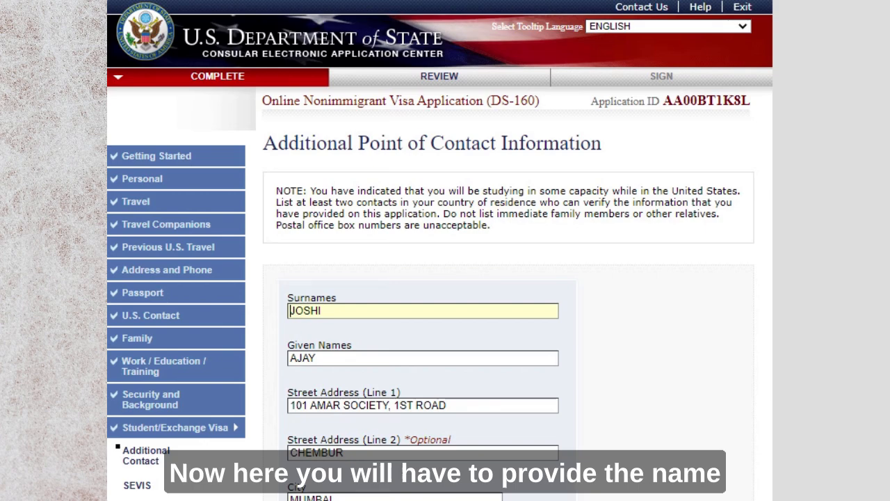
- Review the names, addresses, phone and e-mail fields of both additional contacts, and the school details in the SEVIS section
scroll(440, 278, "down", 3)
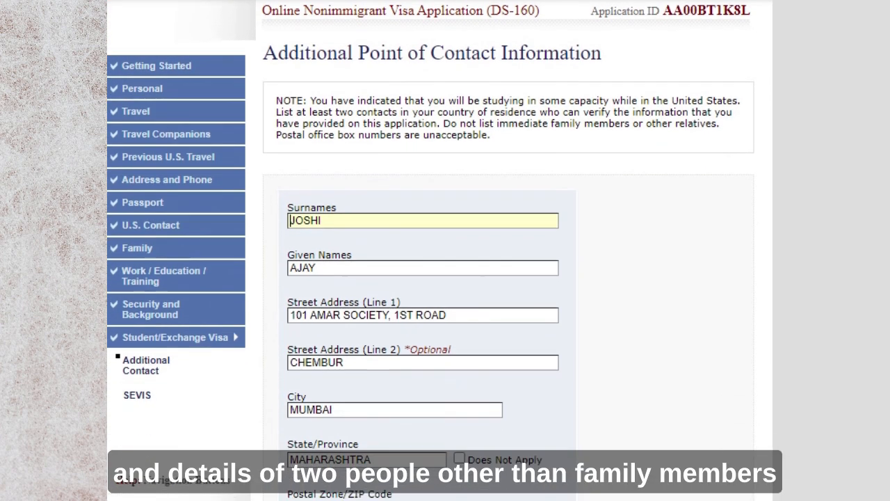
scroll(439, 278, "down", 1)
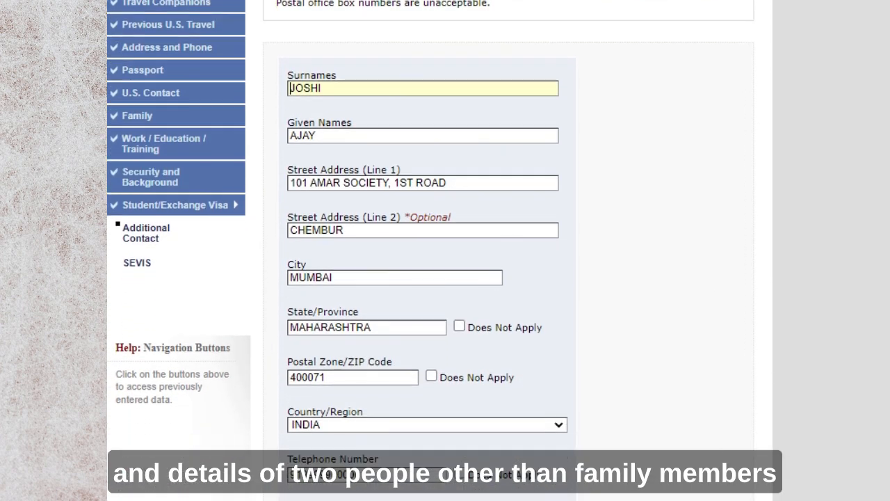
scroll(439, 278, "down", 1)
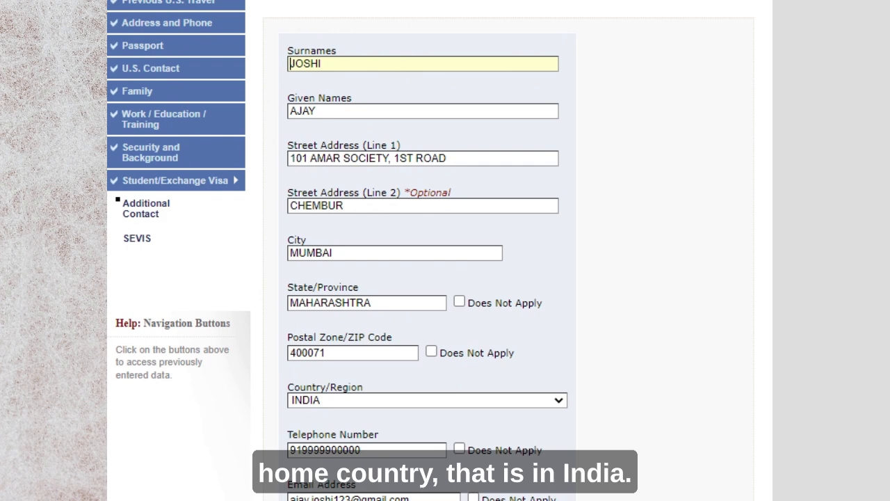
scroll(440, 278, "down", 2)
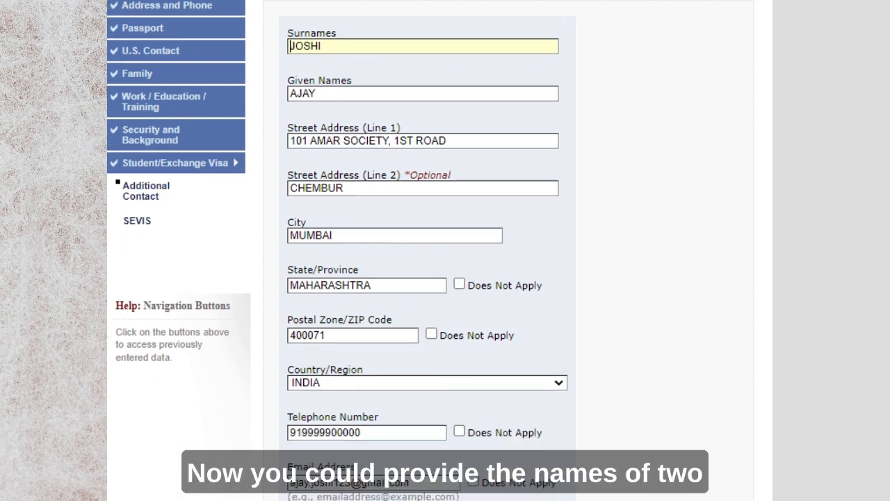
scroll(430, 250, "down", 5)
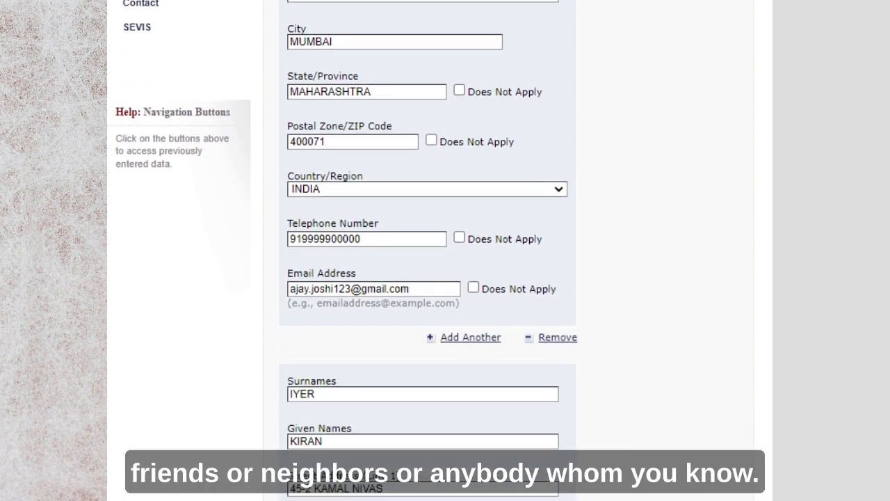
scroll(428, 250, "down", 3)
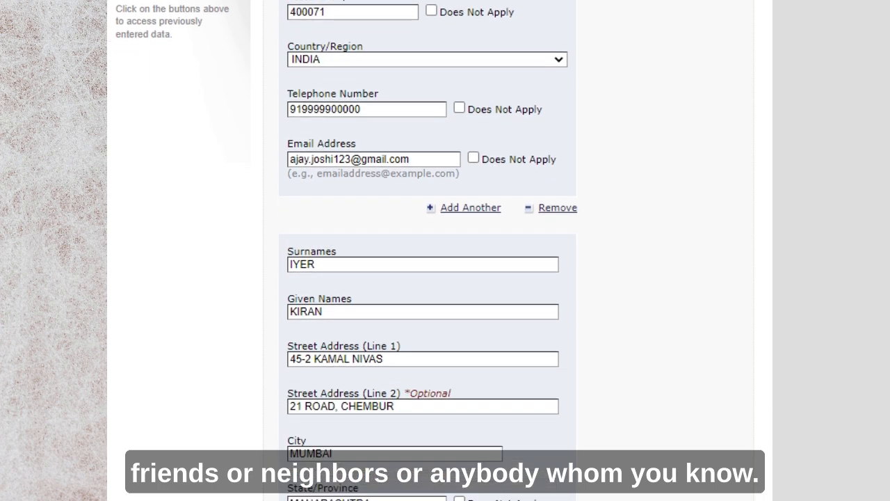
scroll(429, 250, "down", 5)
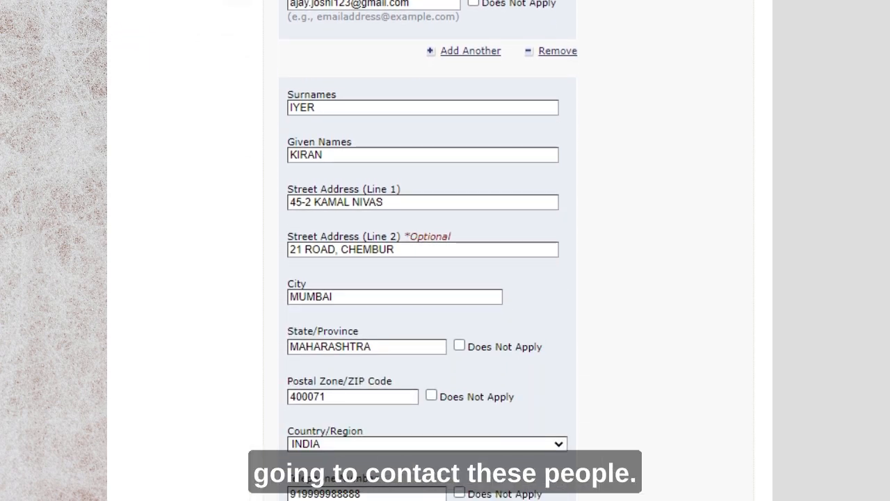
scroll(429, 251, "down", 4)
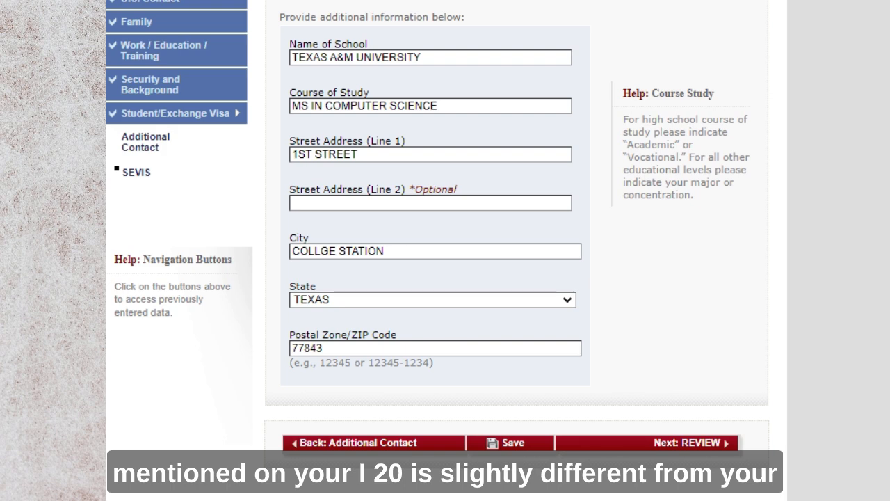
scroll(506, 87, "down", 1)
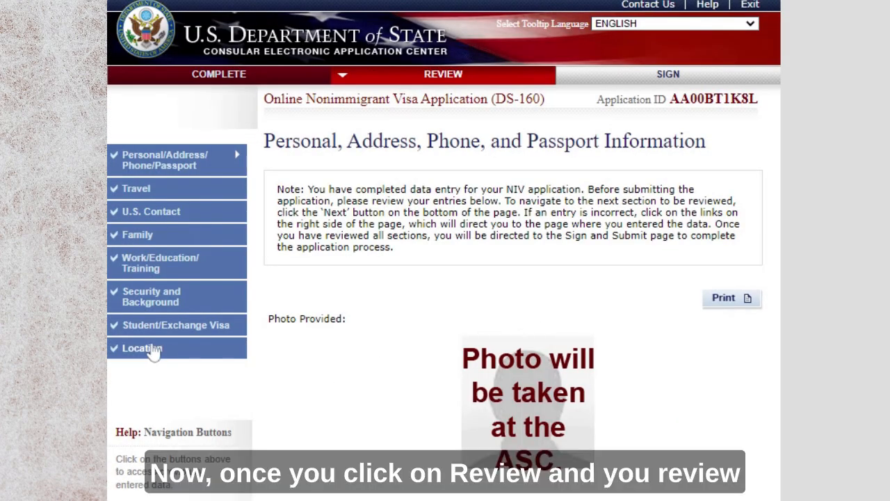
- Open the Location section of the review and continue to the preparer question and e-signature part of Sign and Submit
left_click(153, 351)
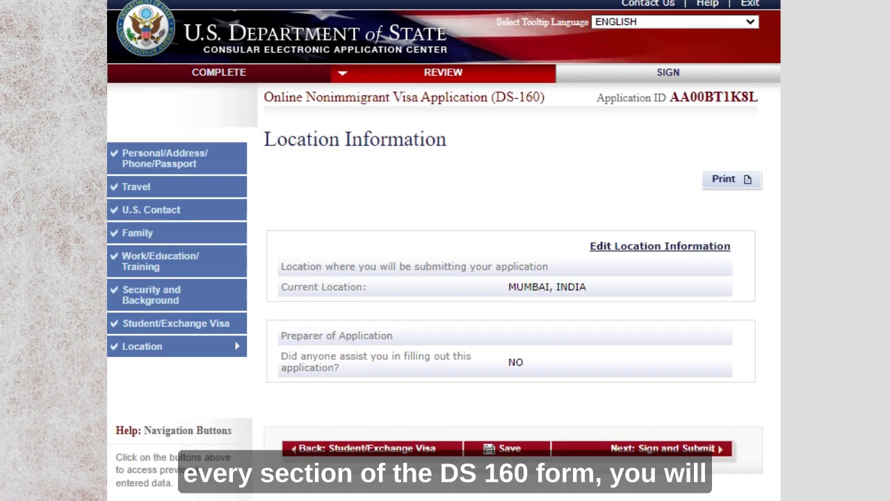
scroll(717, 372, "down", 3)
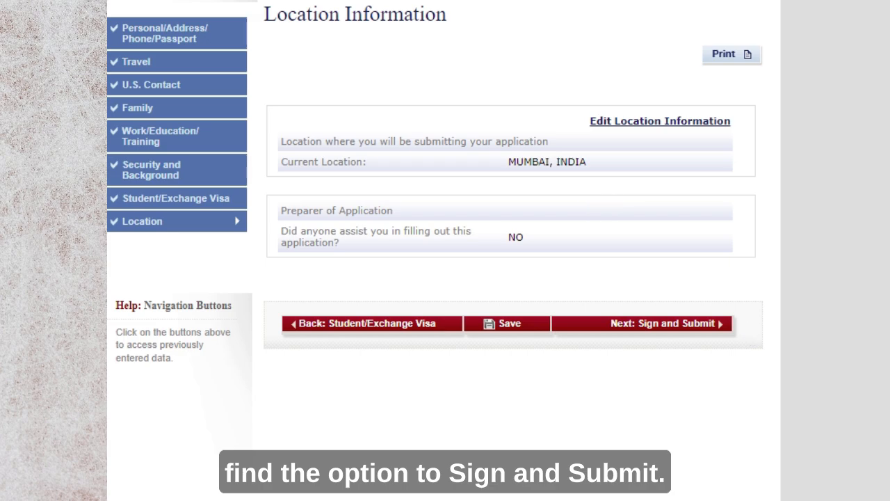
scroll(513, 250, "down", 8)
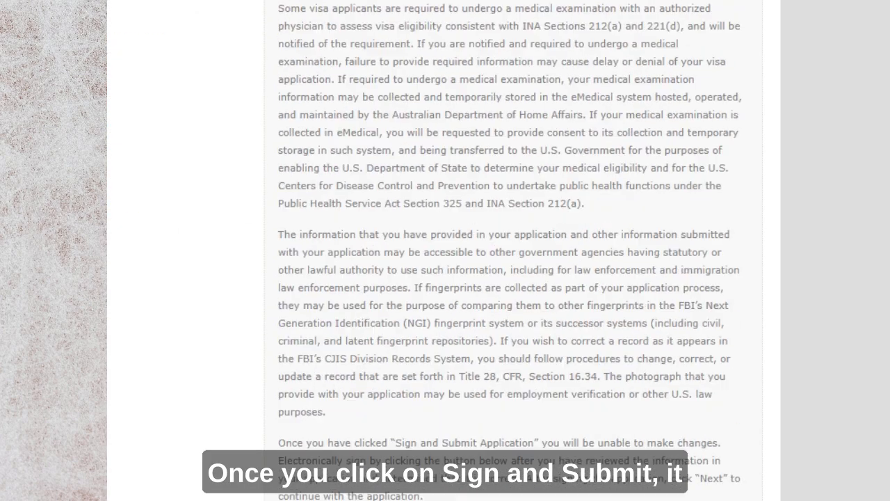
scroll(707, 252, "down", 7)
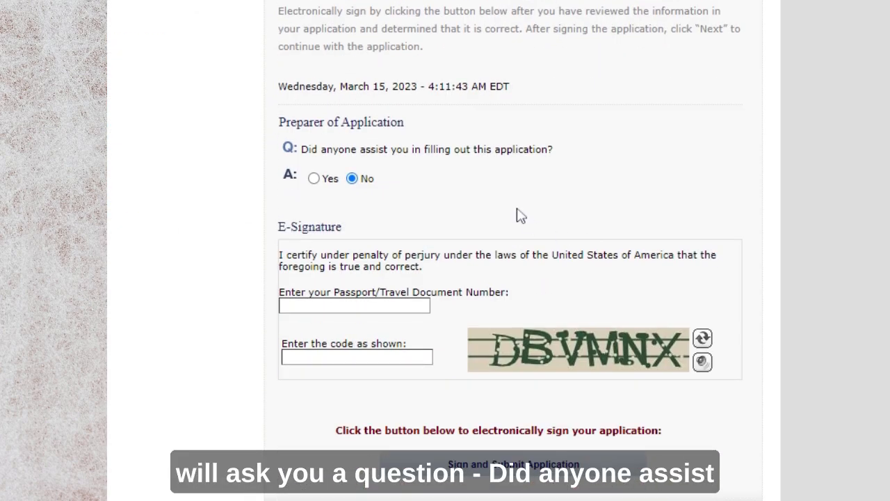